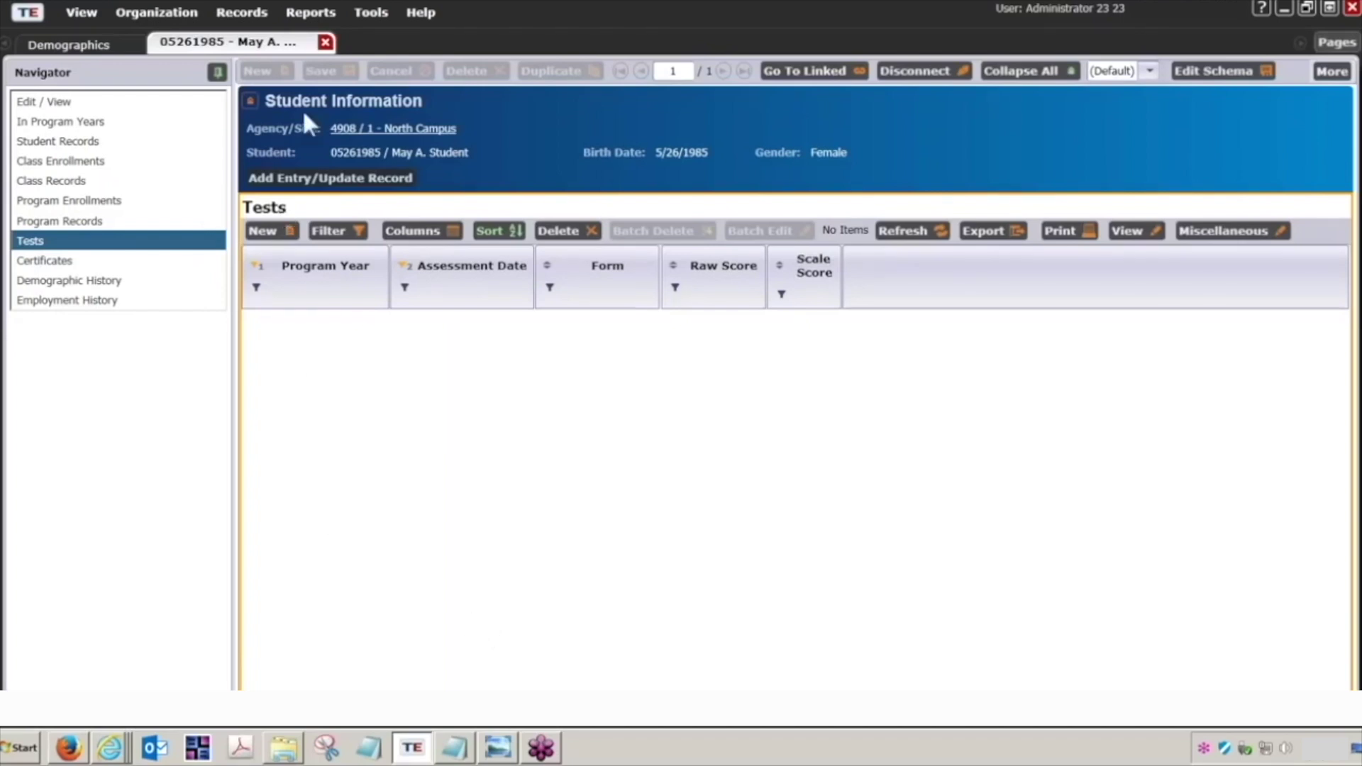
- Close the open student record and clear the Student ID filter from the Demographics list
click(326, 41)
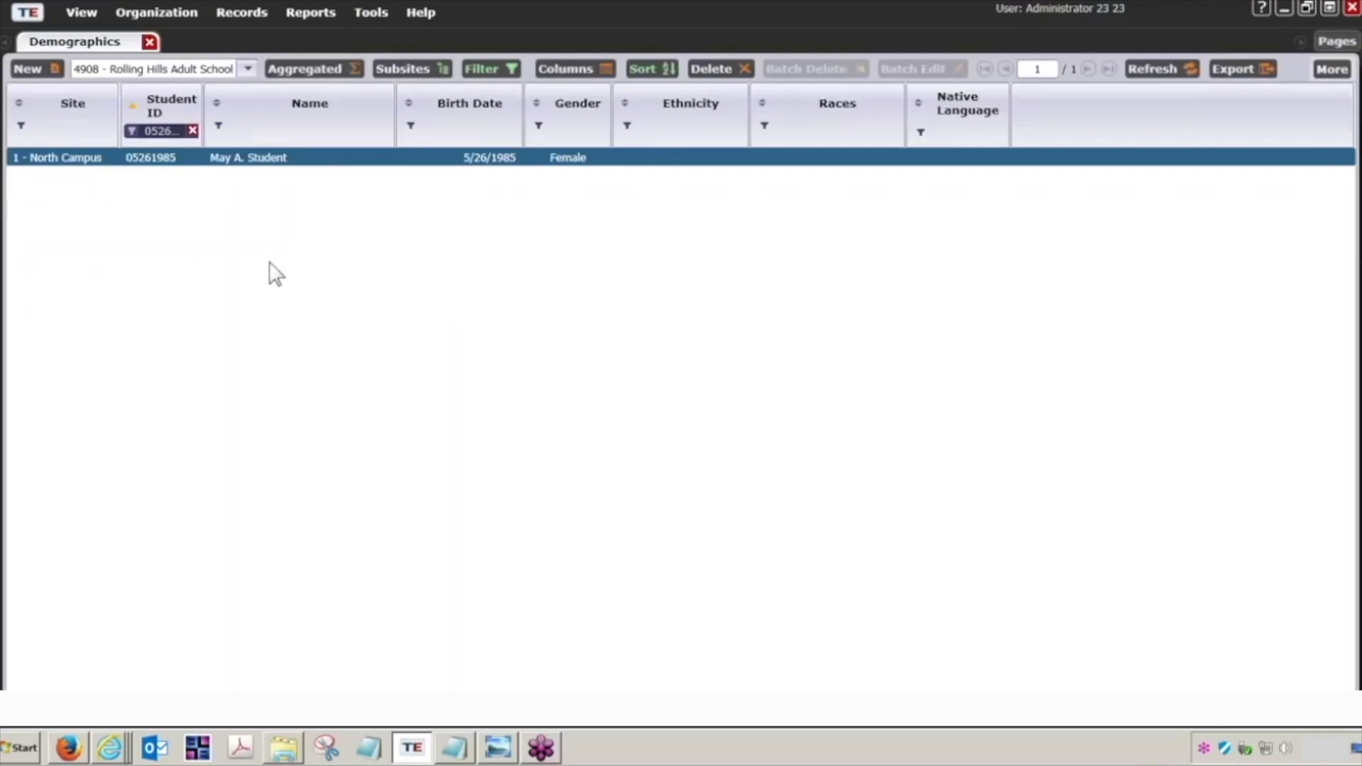
click(193, 131)
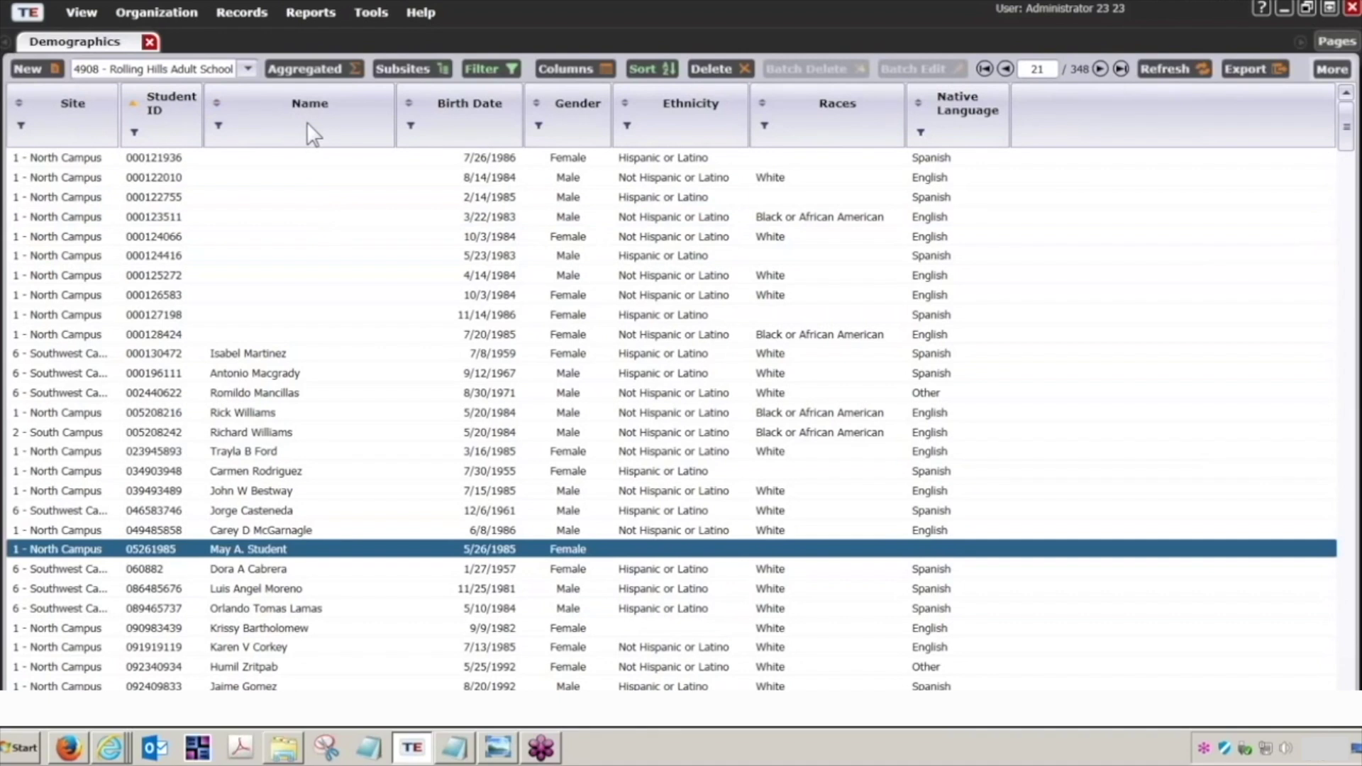
- Start a new 3rd Party Import Wizard session for name and demographics records from a 3rd party system (5050)
click(372, 14)
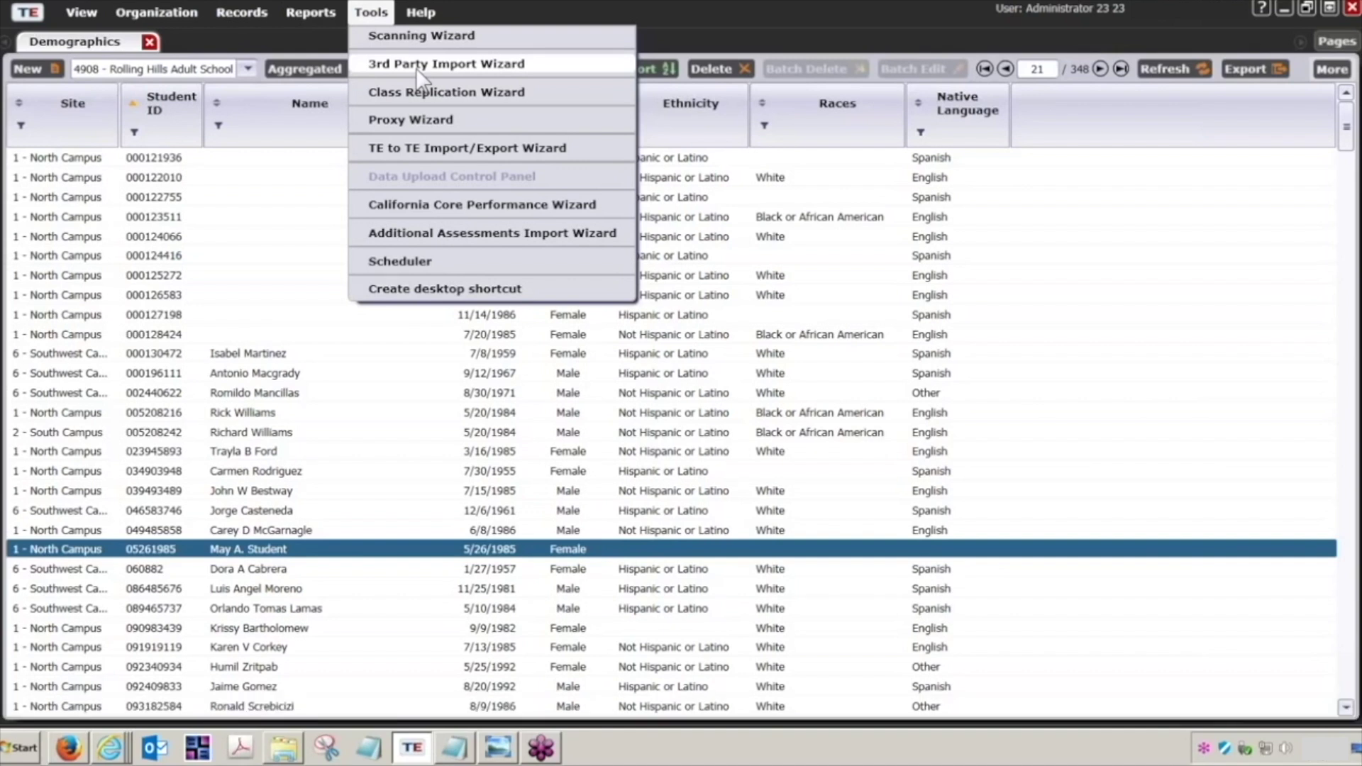
click(418, 65)
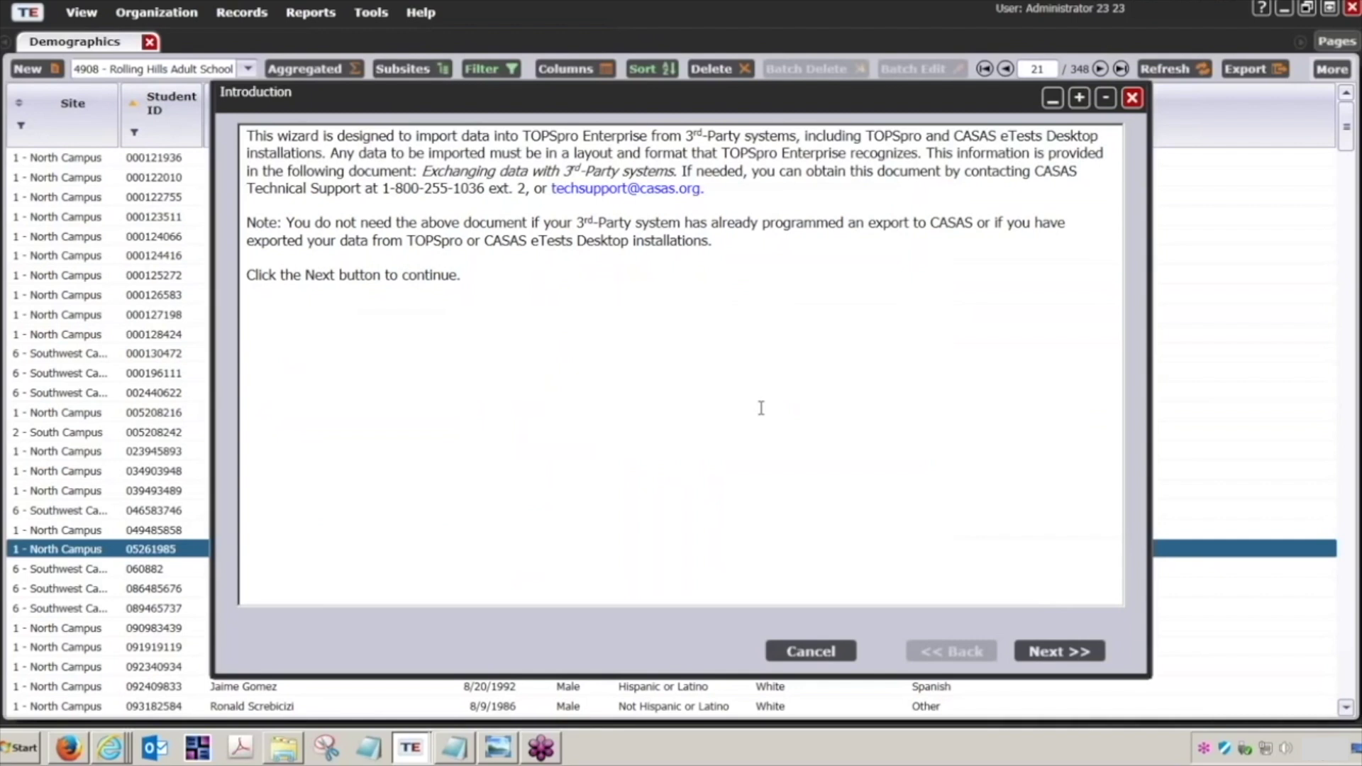
click(1075, 656)
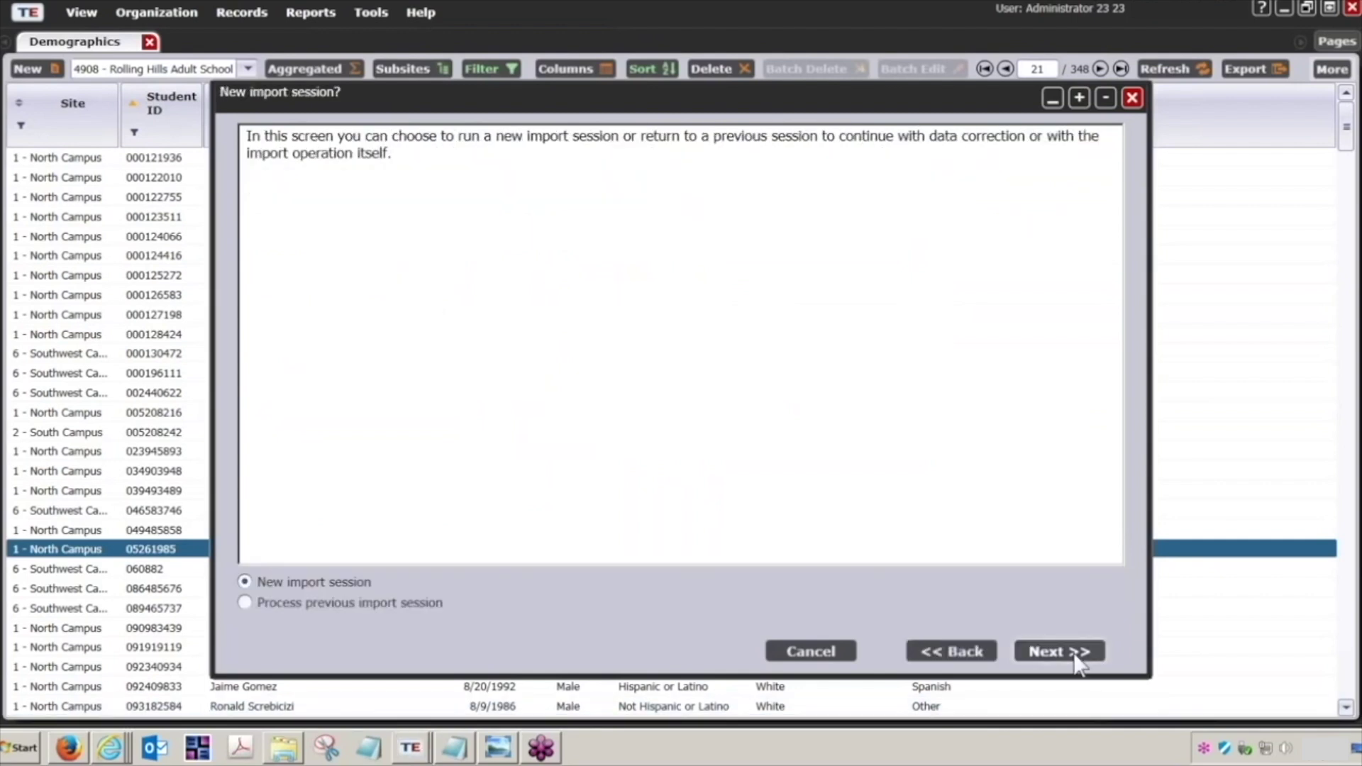
click(1077, 656)
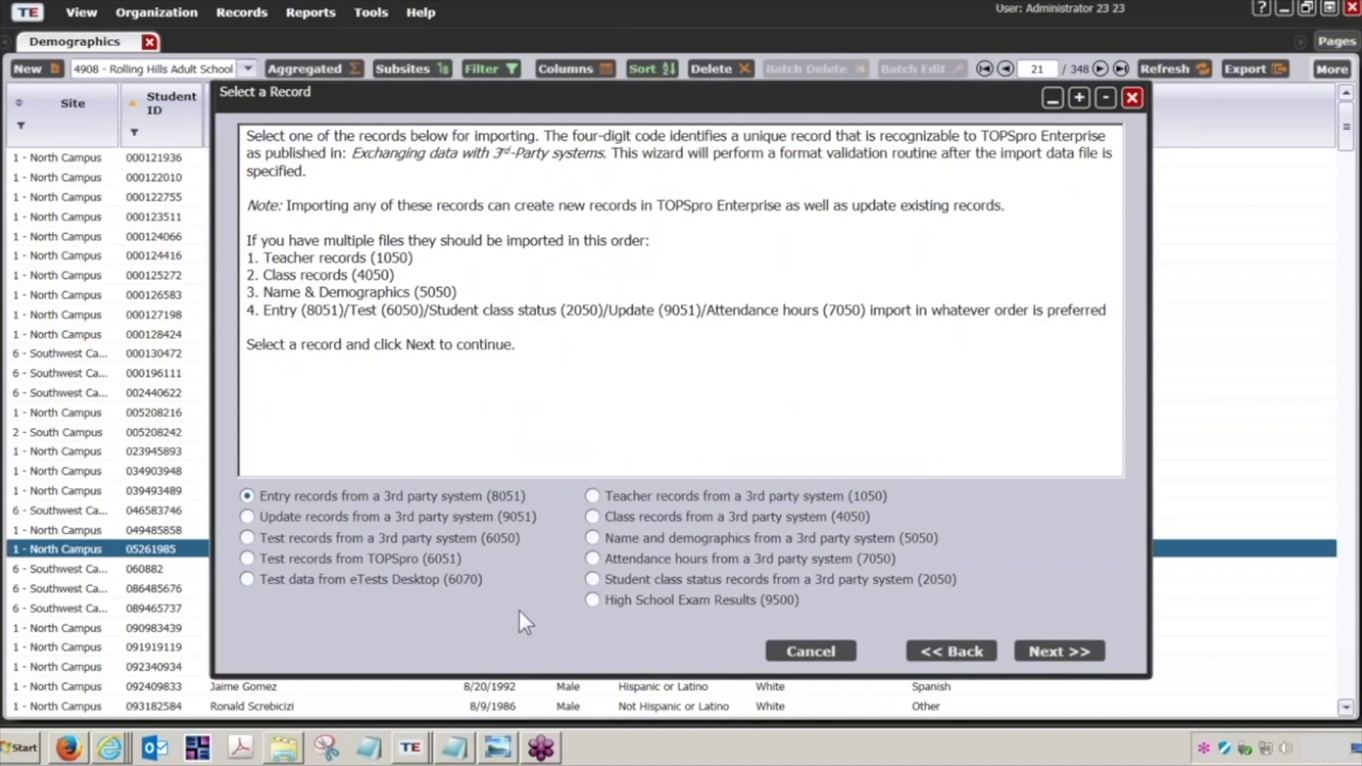
click(591, 538)
click(1059, 651)
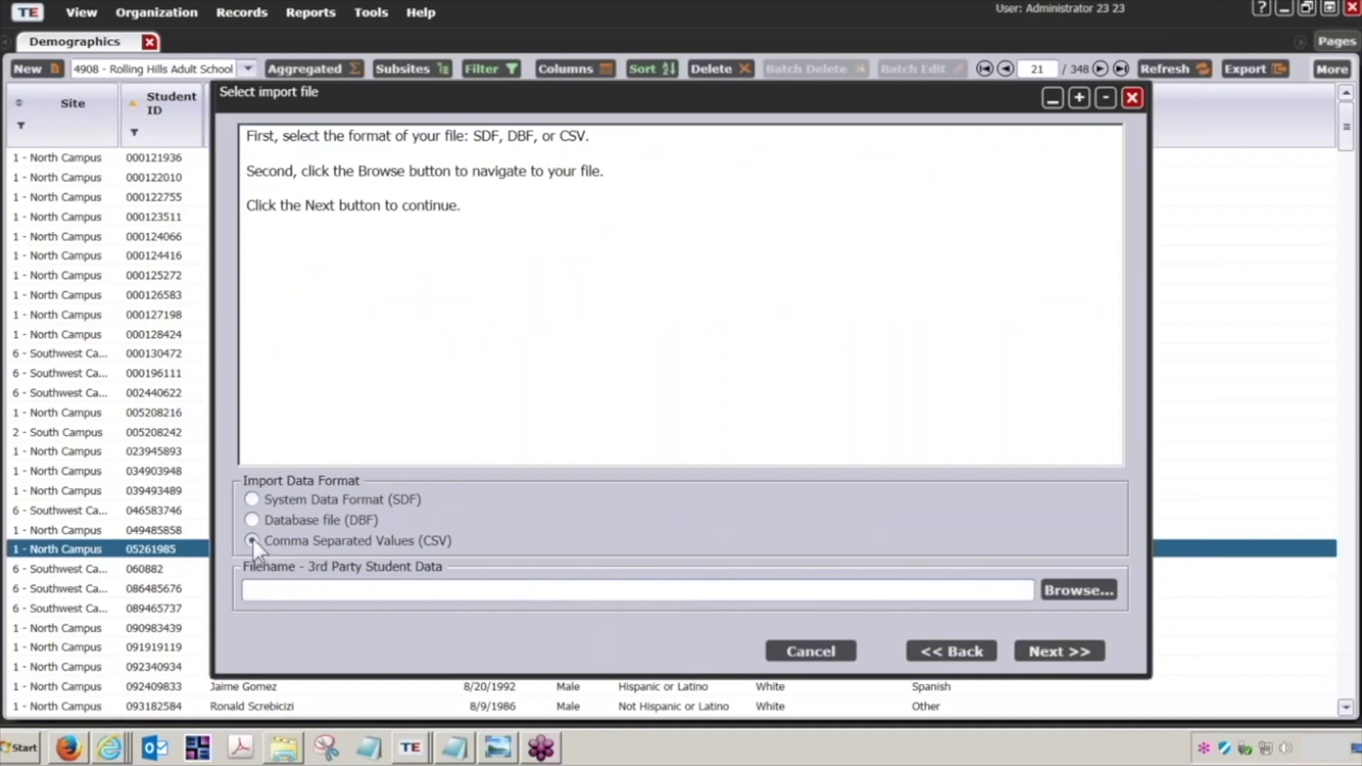
- Select Name & Demographics (5050) Import.csv from the IMPORT FILES folder, reached through its desktop shortcut, as the CSV import file
click(1090, 589)
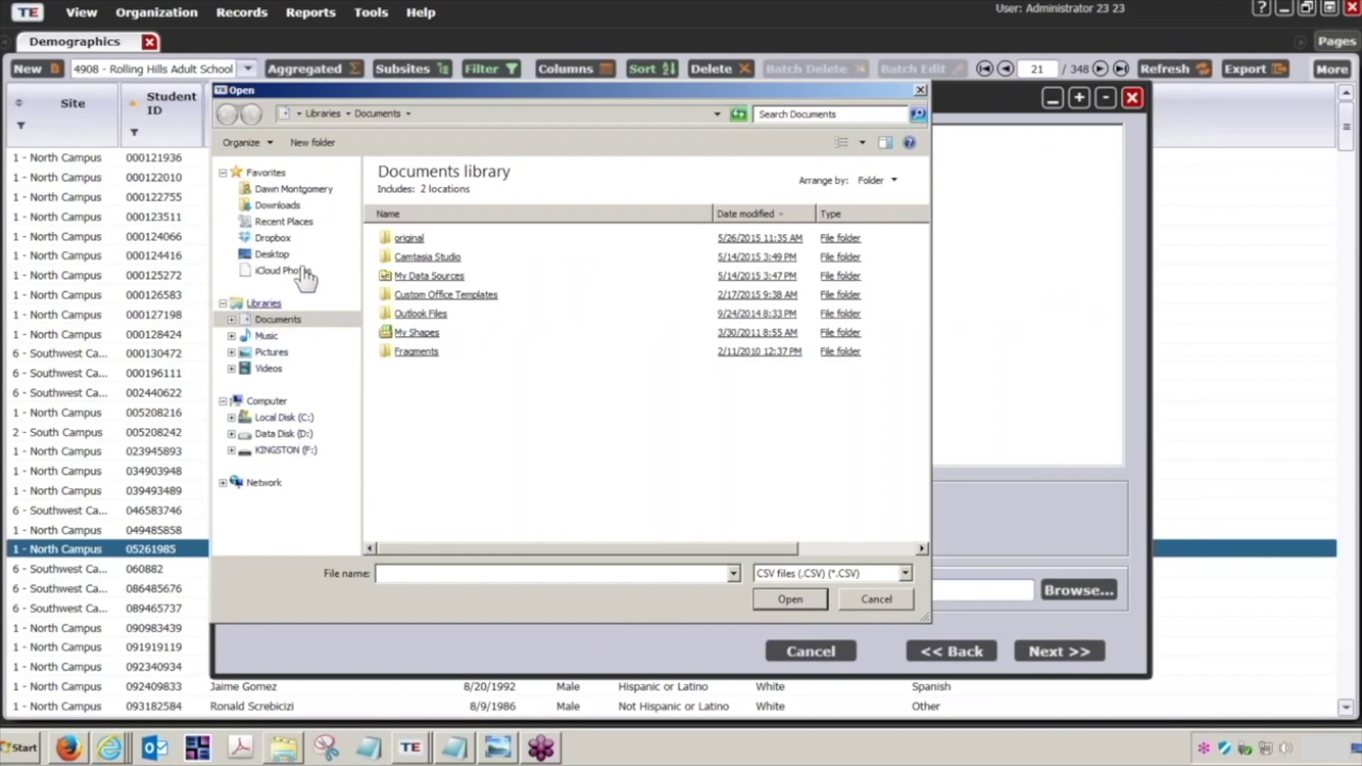
click(274, 254)
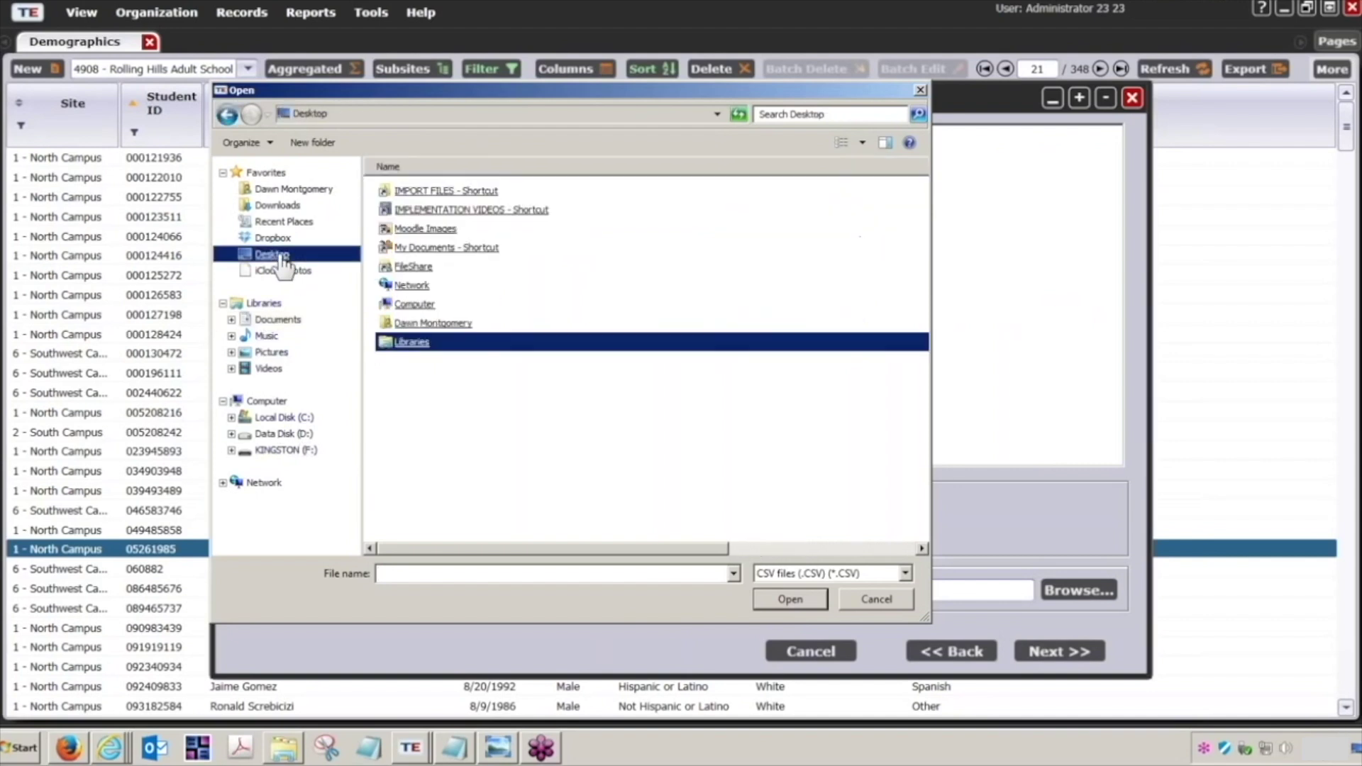
click(411, 267)
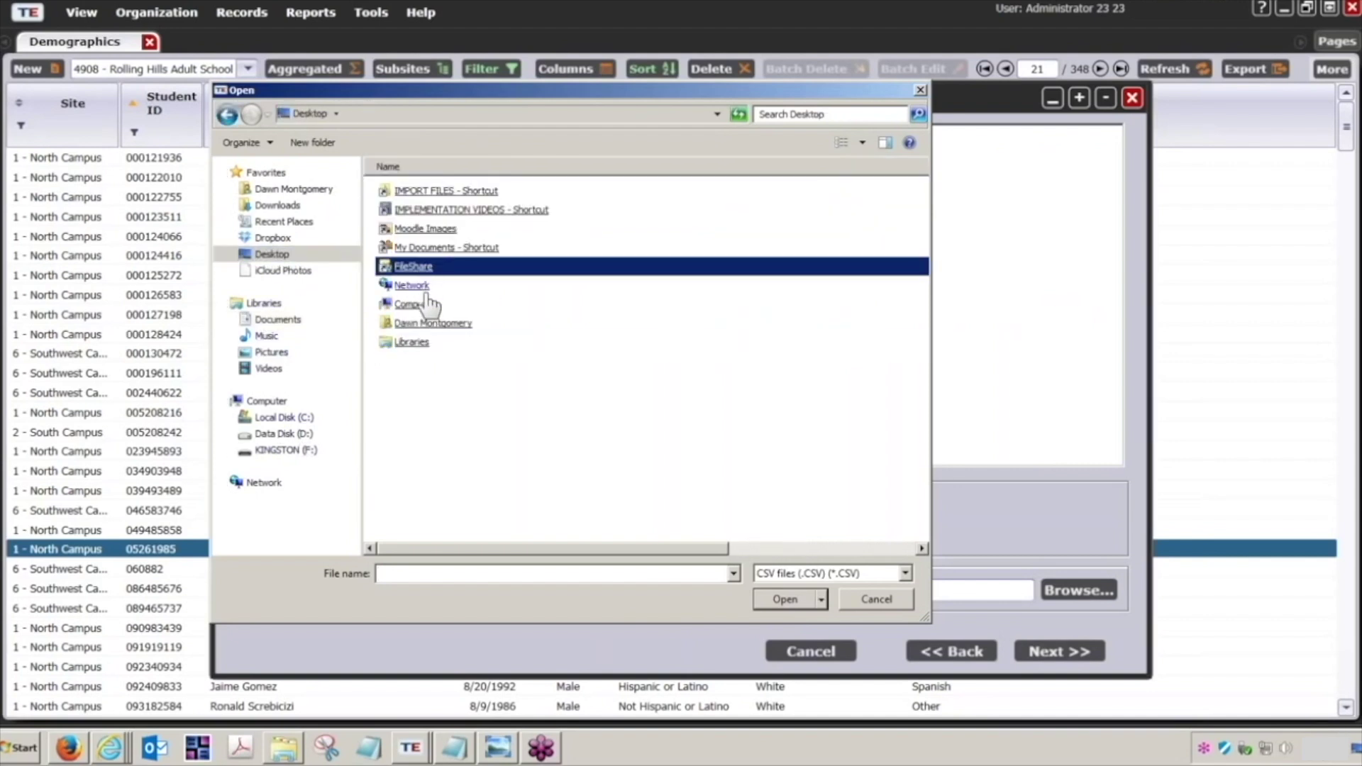
double_click(437, 196)
click(439, 198)
double_click(442, 208)
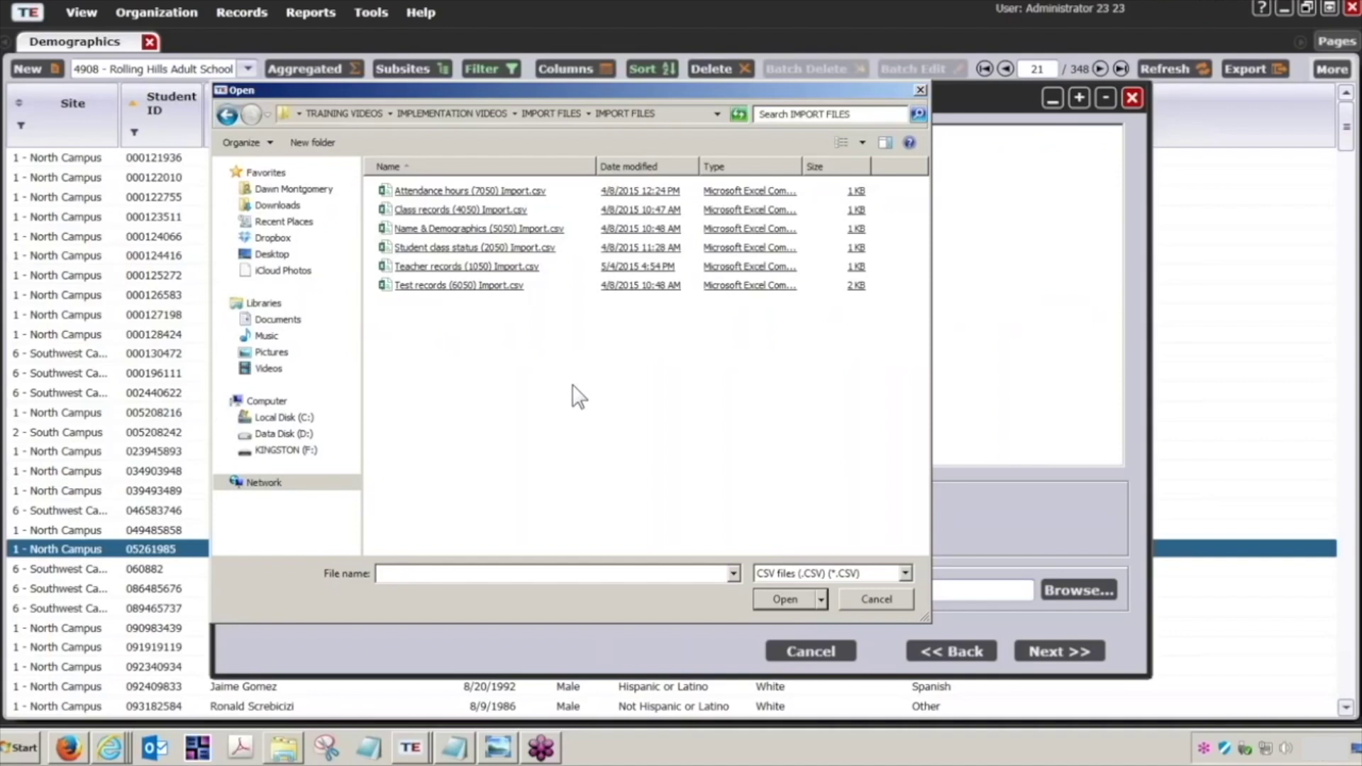
click(443, 233)
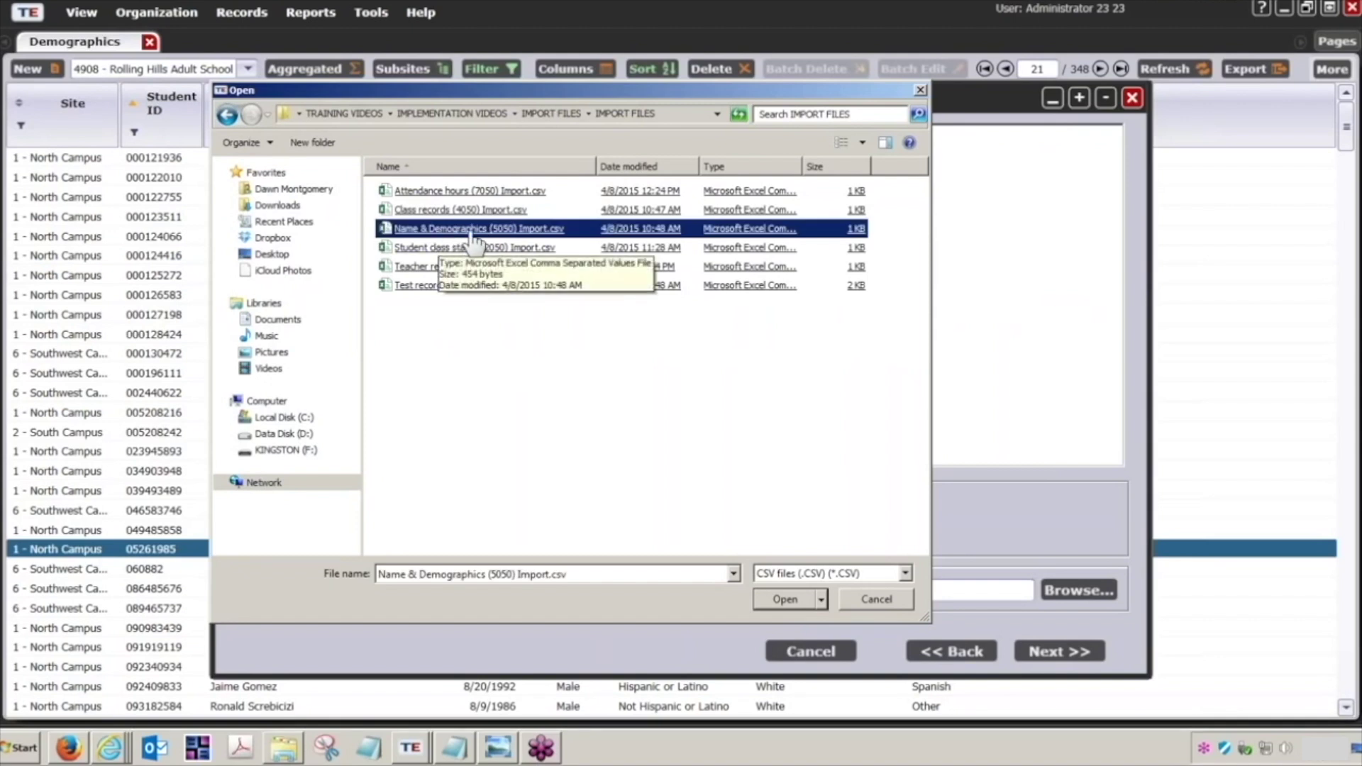
double_click(472, 232)
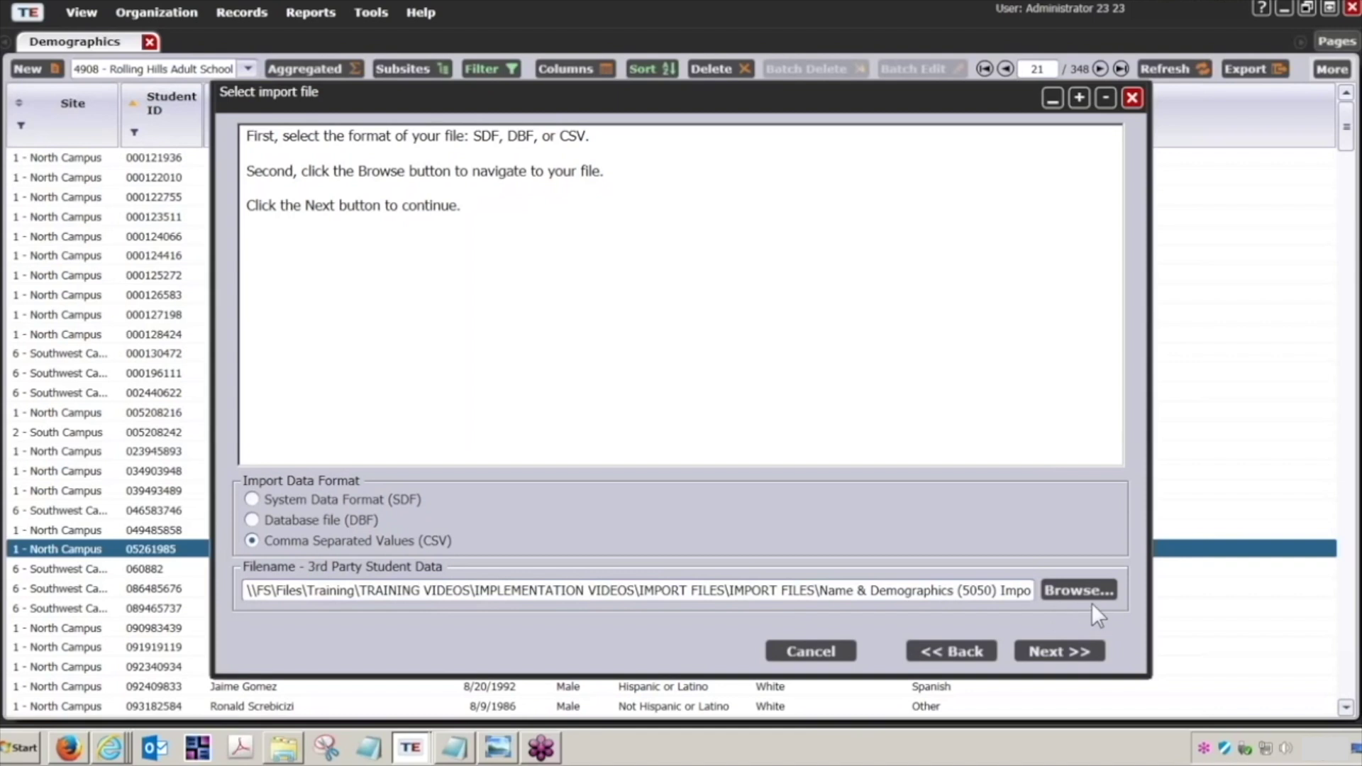
- Have the wizard process the chosen import file and proceed to the editable list of its records
click(1090, 645)
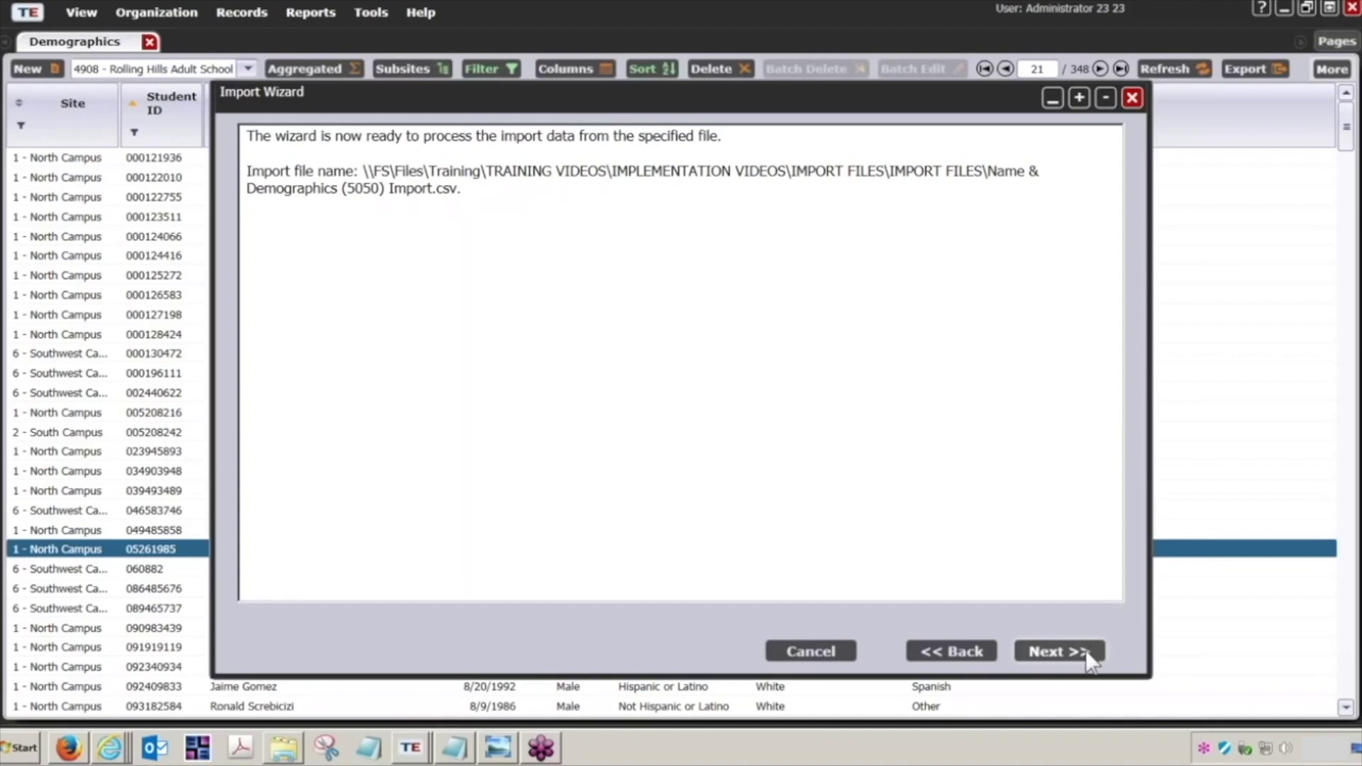
click(1088, 649)
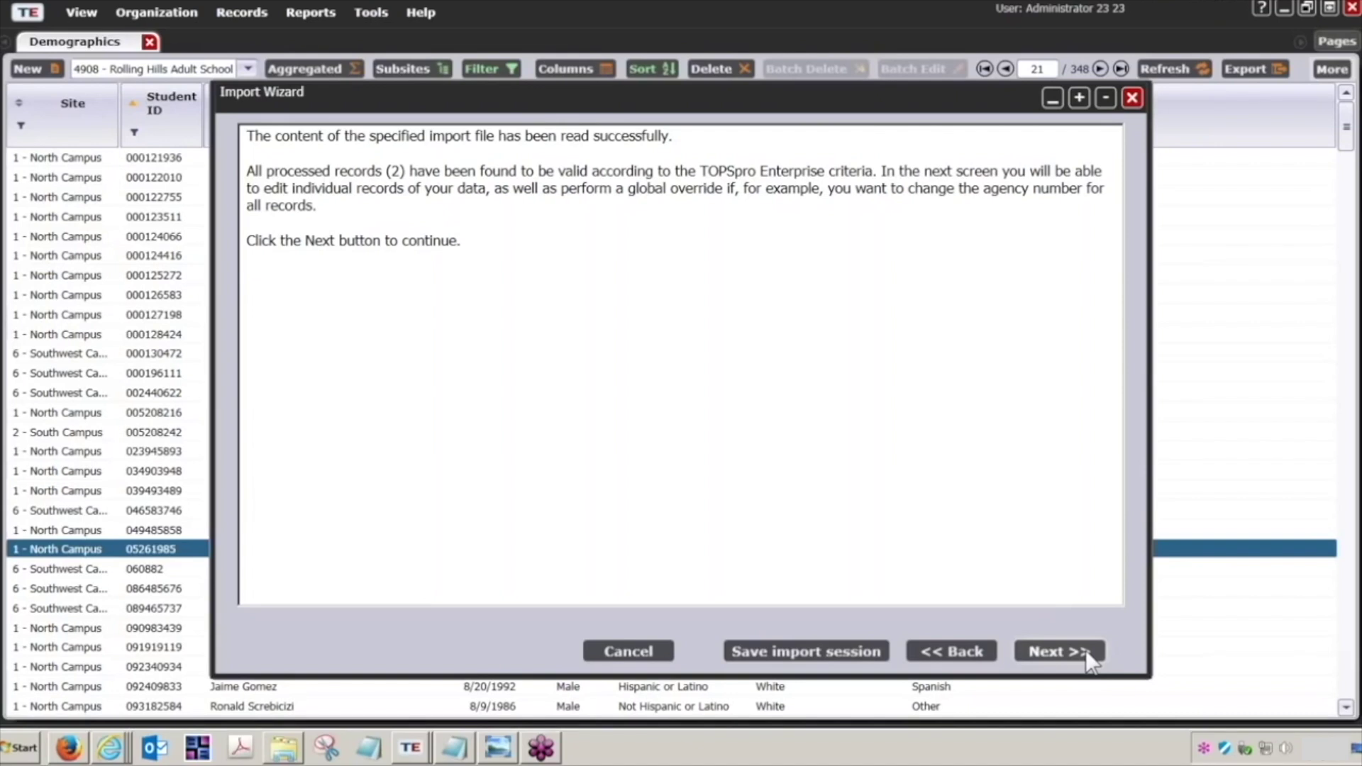
click(1047, 651)
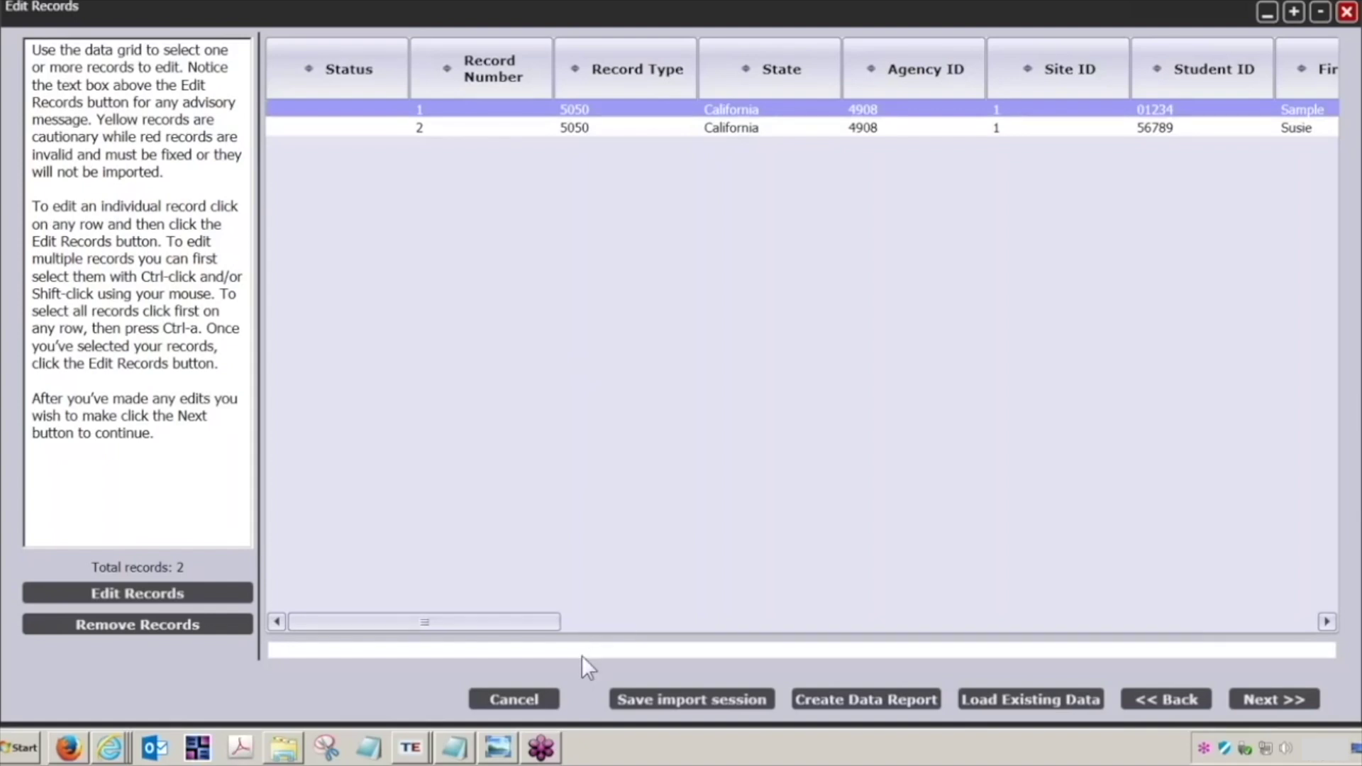
- Review the records read from the import file by highlighting each row in turn
click(645, 125)
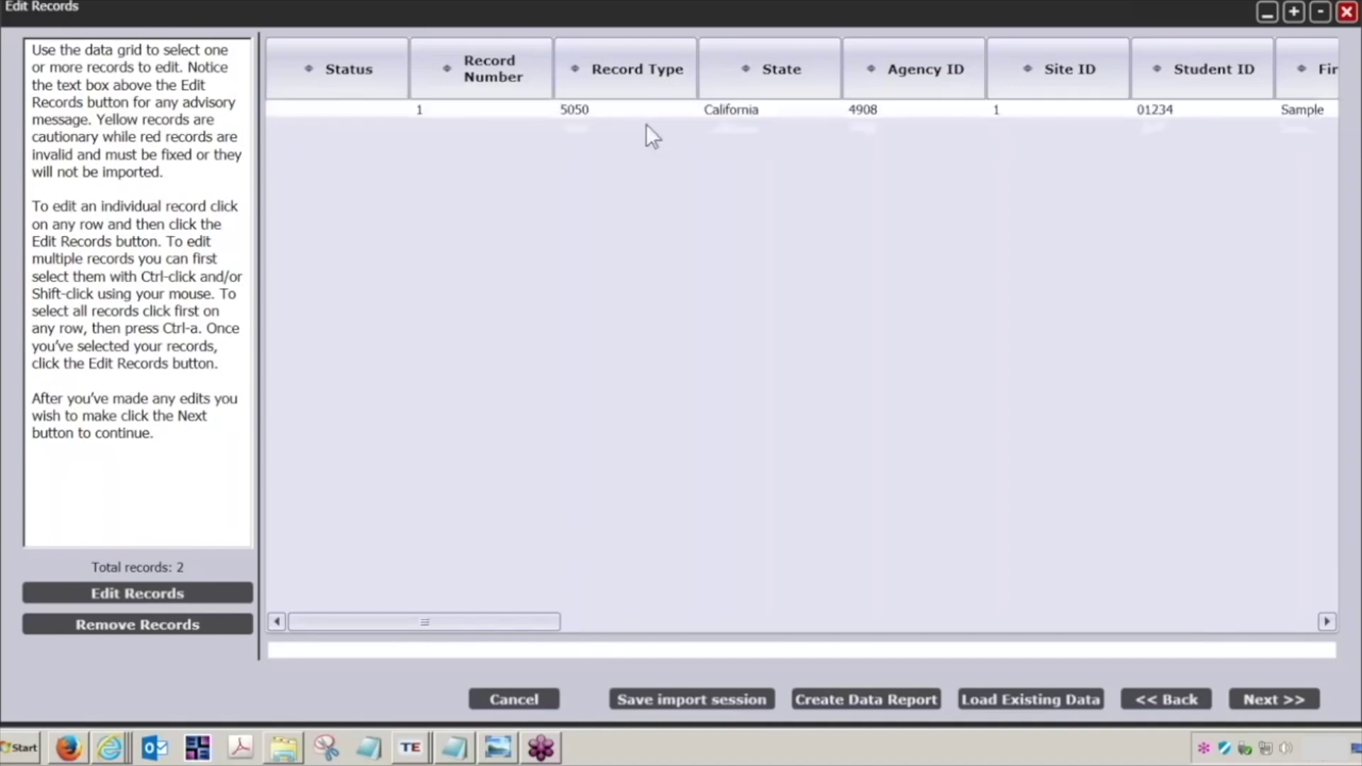
click(674, 109)
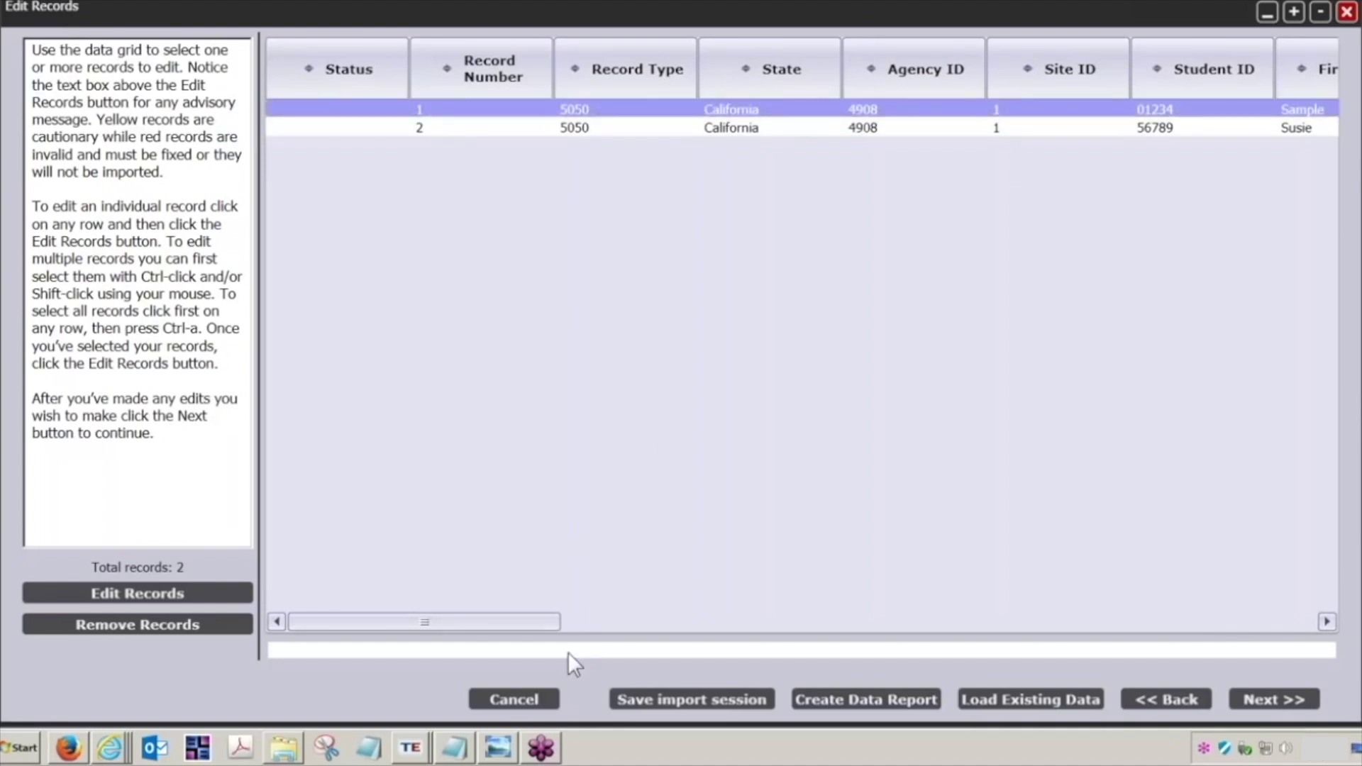
click(682, 128)
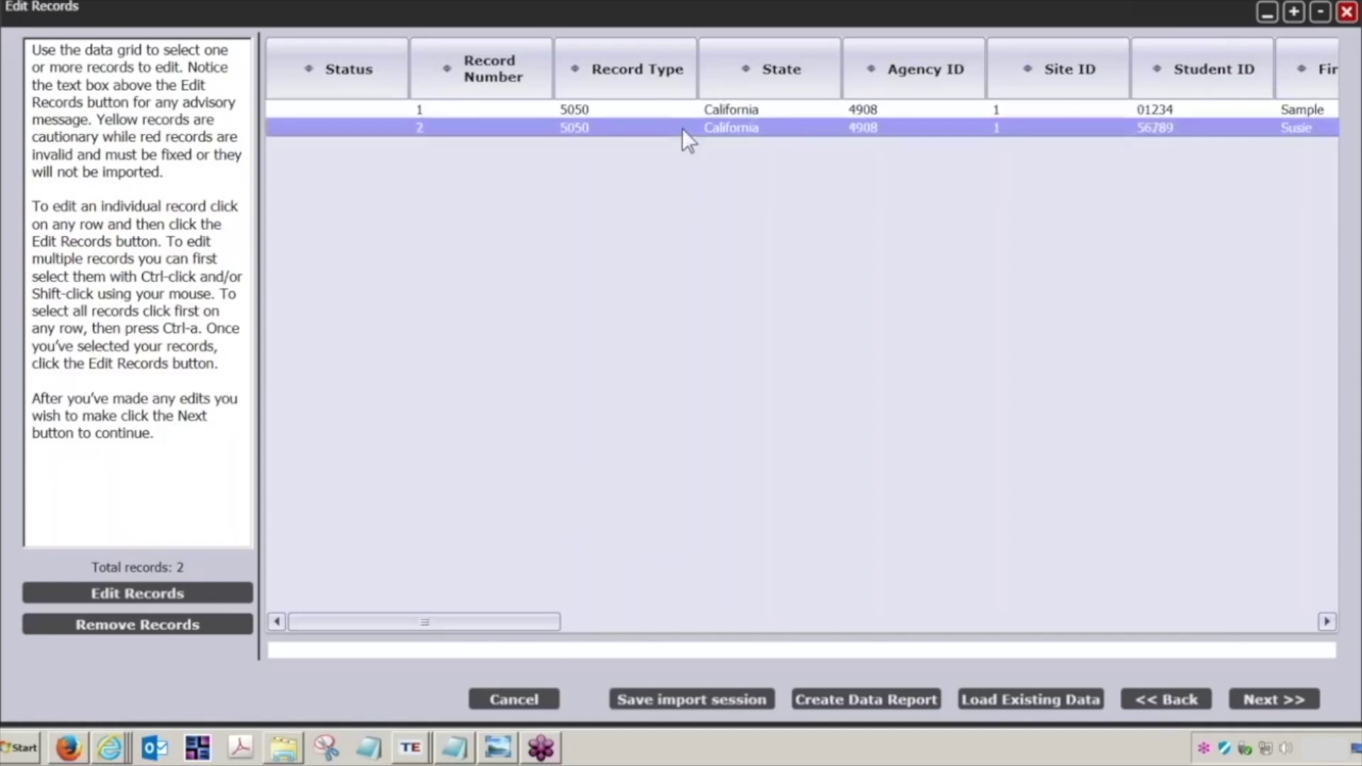
click(700, 108)
click(709, 129)
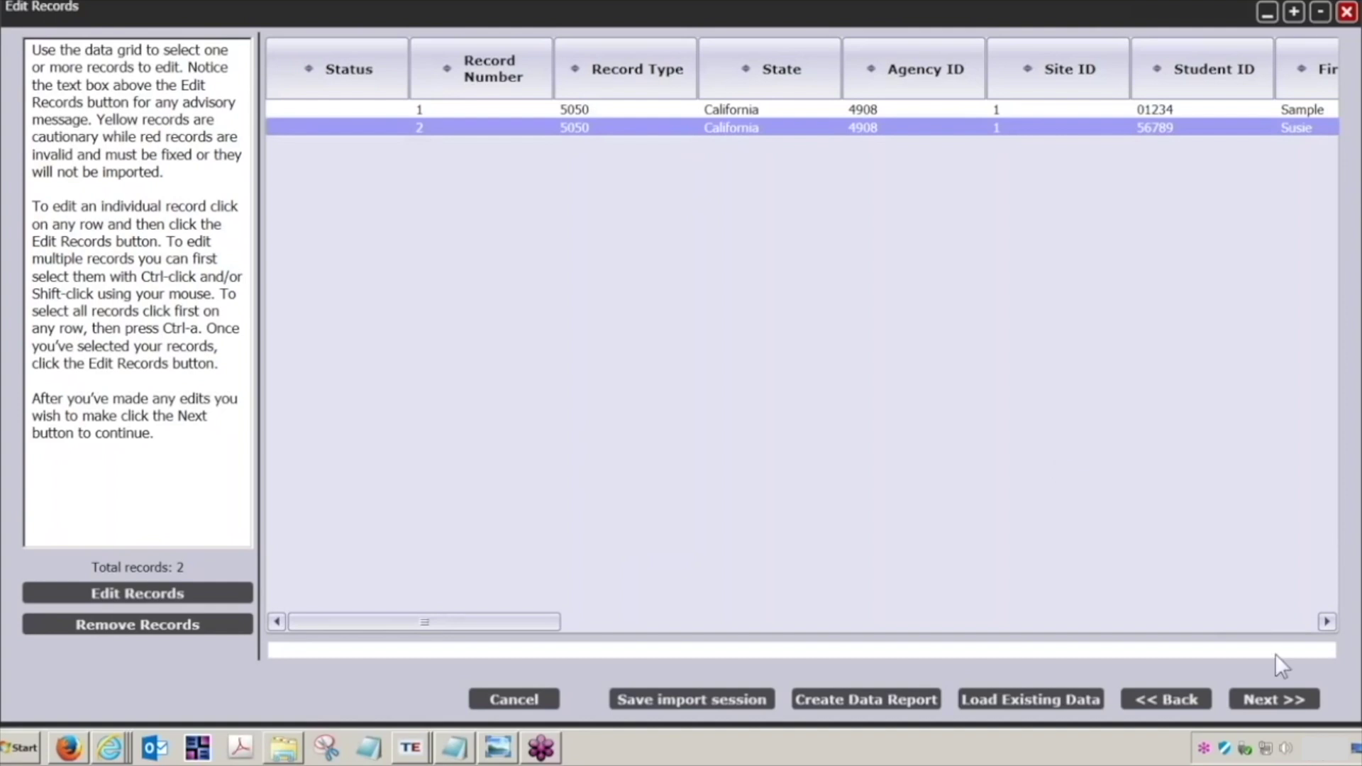
- Import the valid records into the TOPSpro Enterprise database and finish the wizard
click(1274, 702)
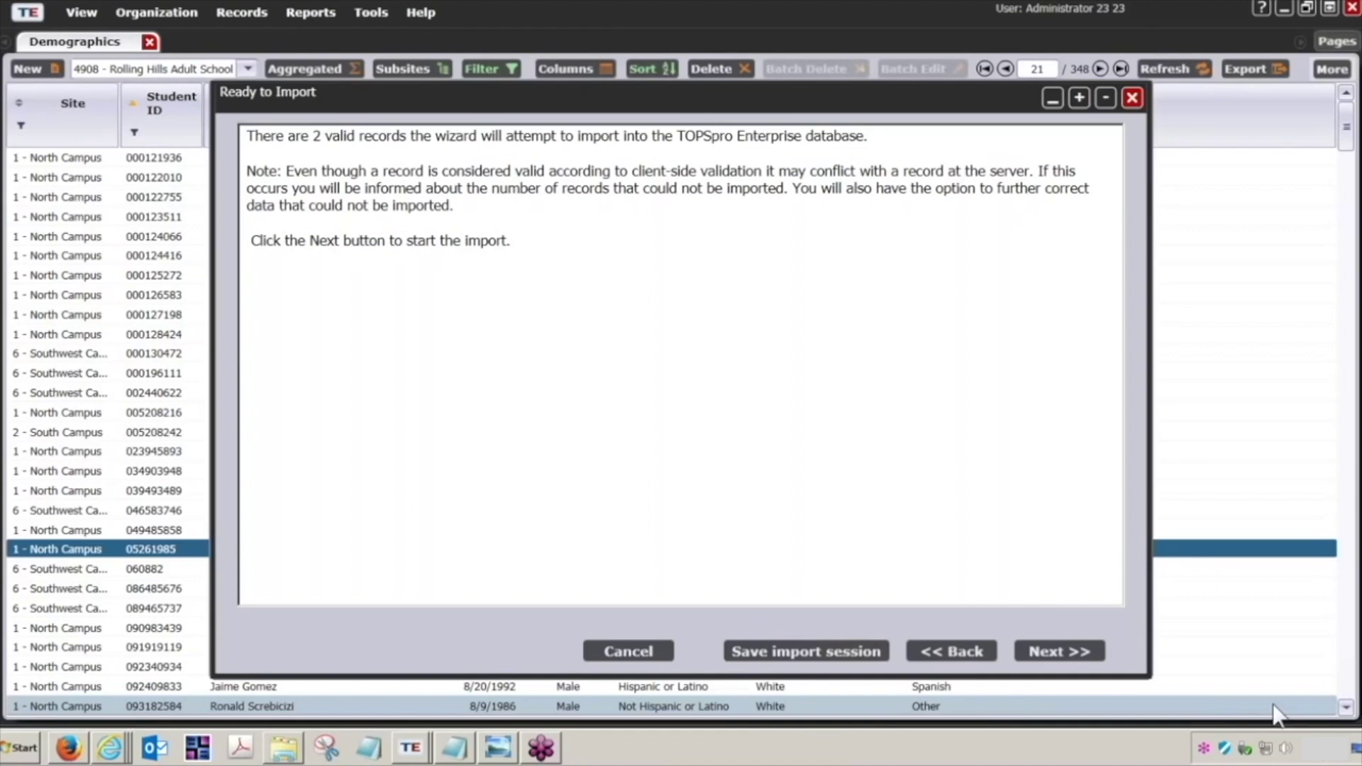
click(1047, 657)
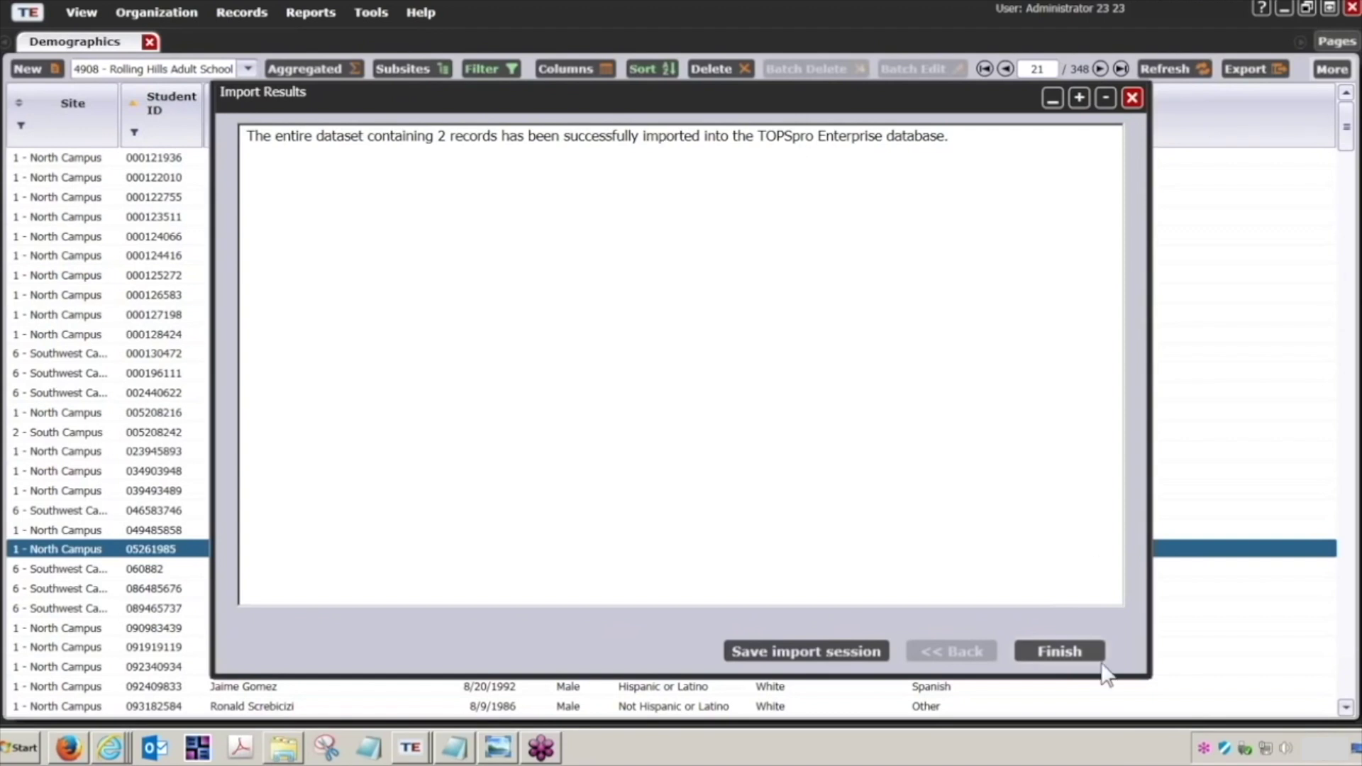
click(1059, 651)
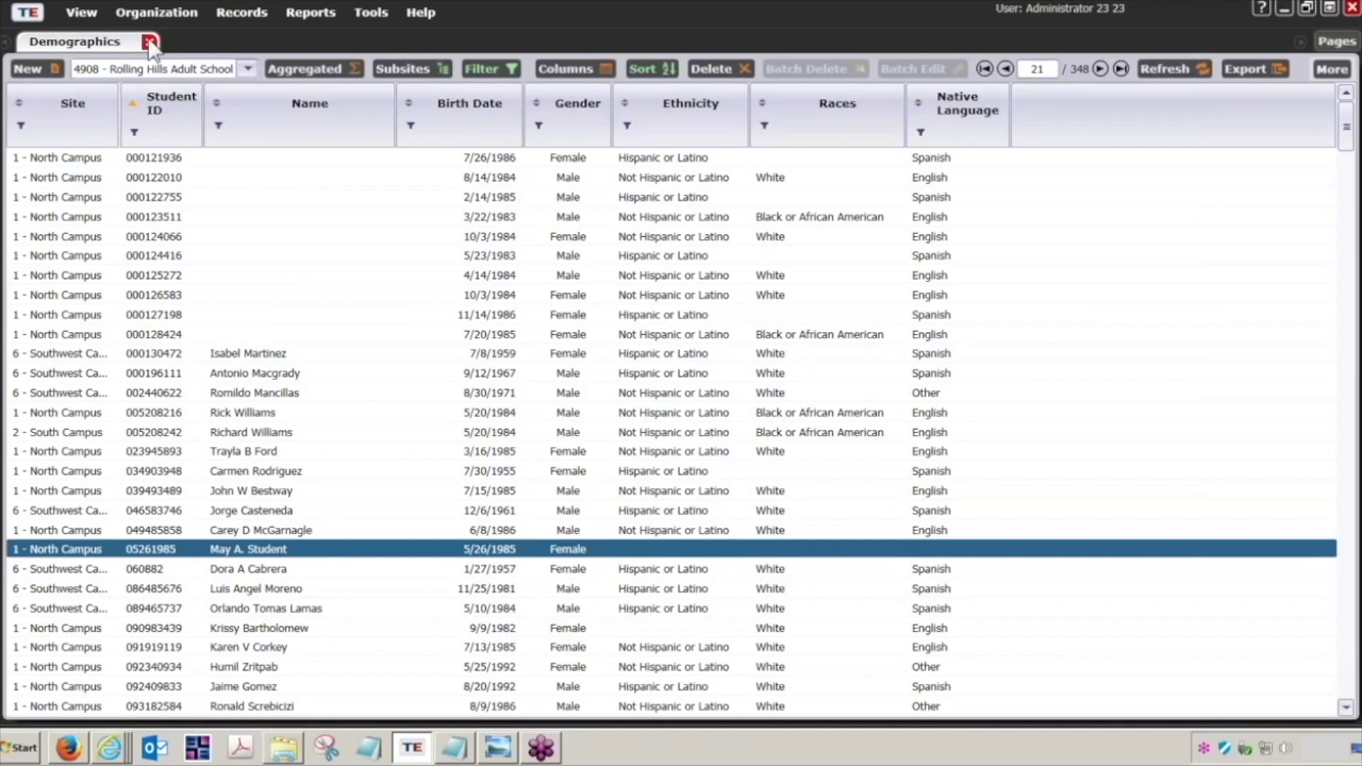
- Filter the Demographics list to Student IDs that start with the first imported student's ID
click(1153, 68)
click(505, 68)
click(134, 132)
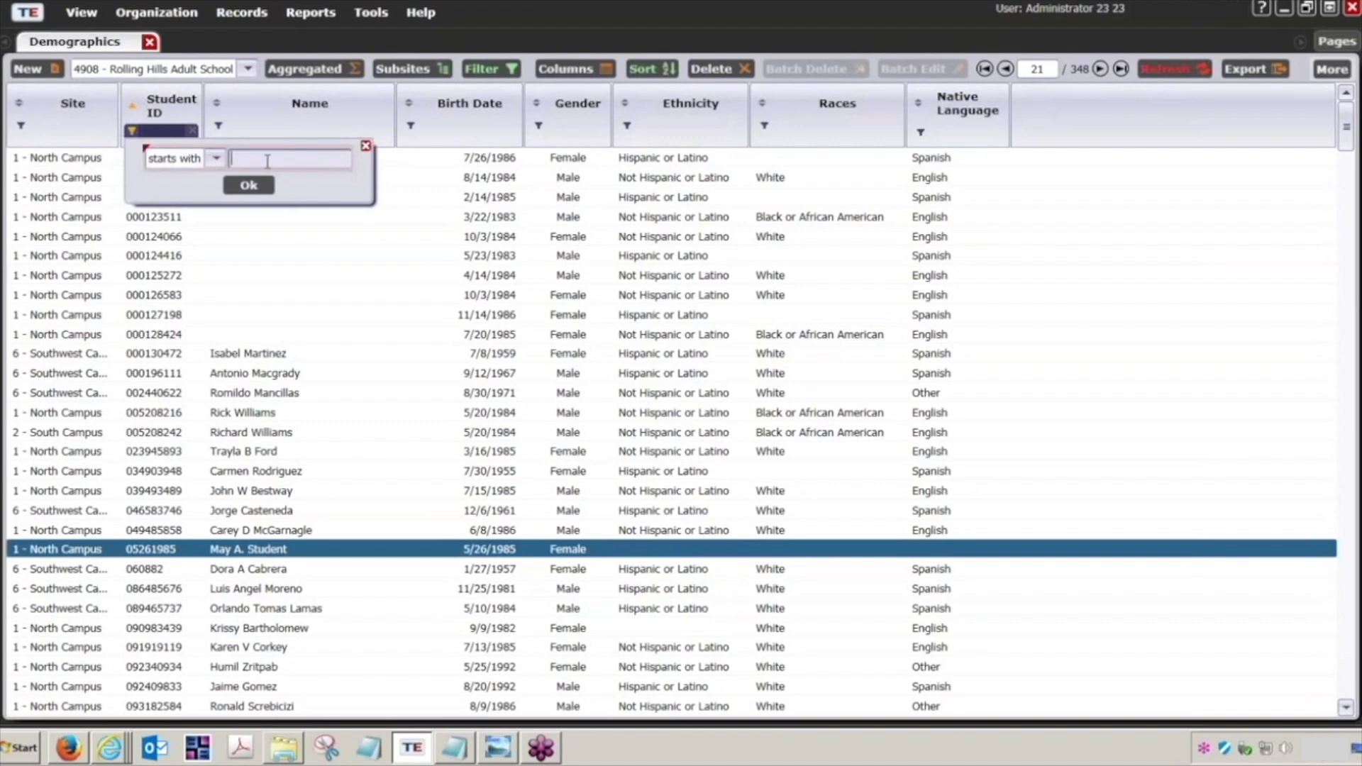
text(01234)
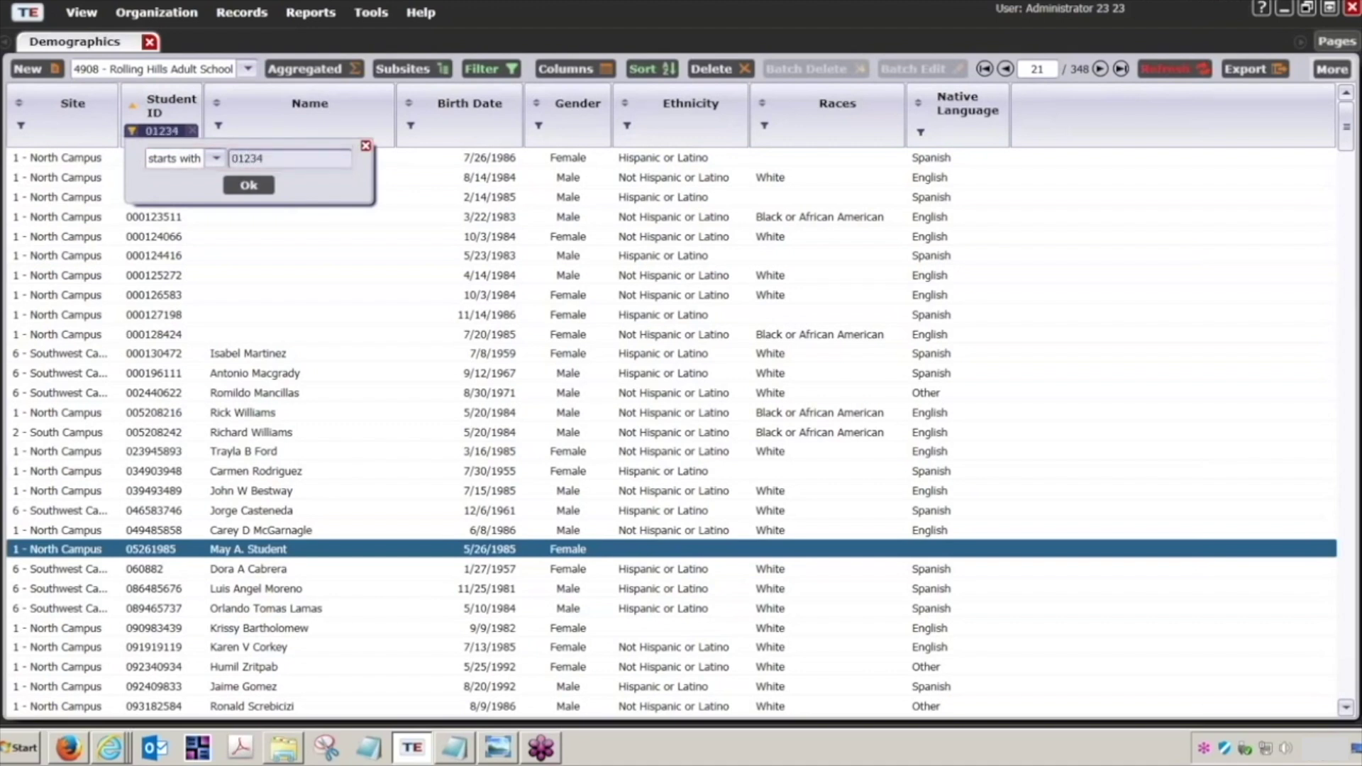
key(Return)
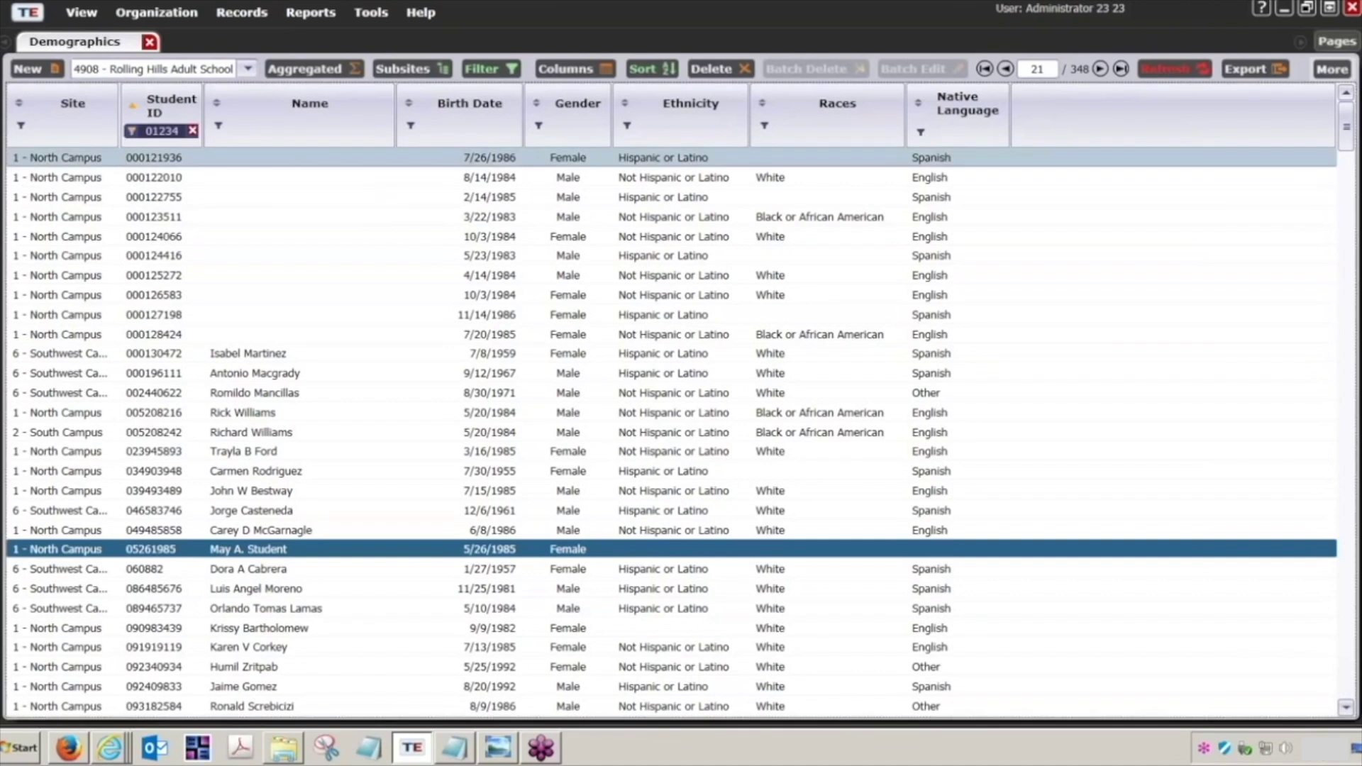
click(173, 130)
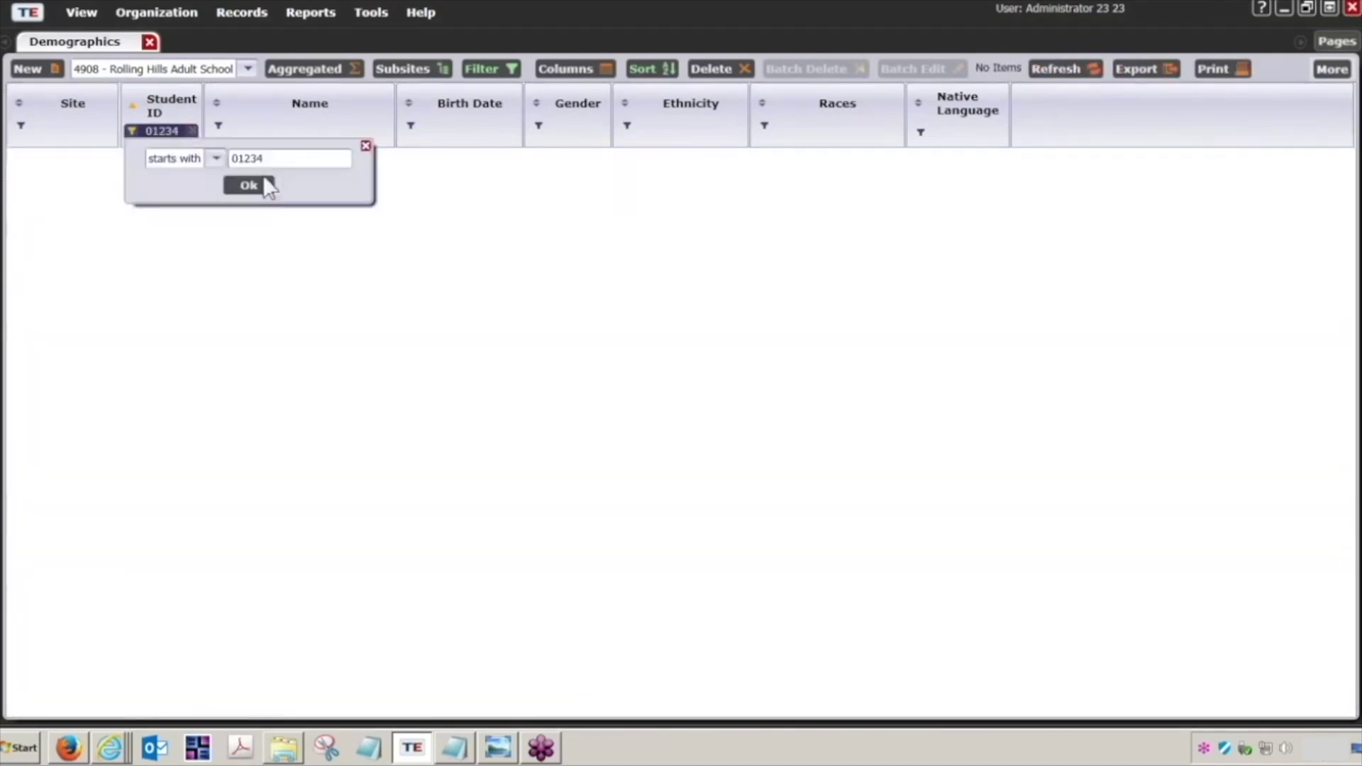
click(212, 159)
click(174, 241)
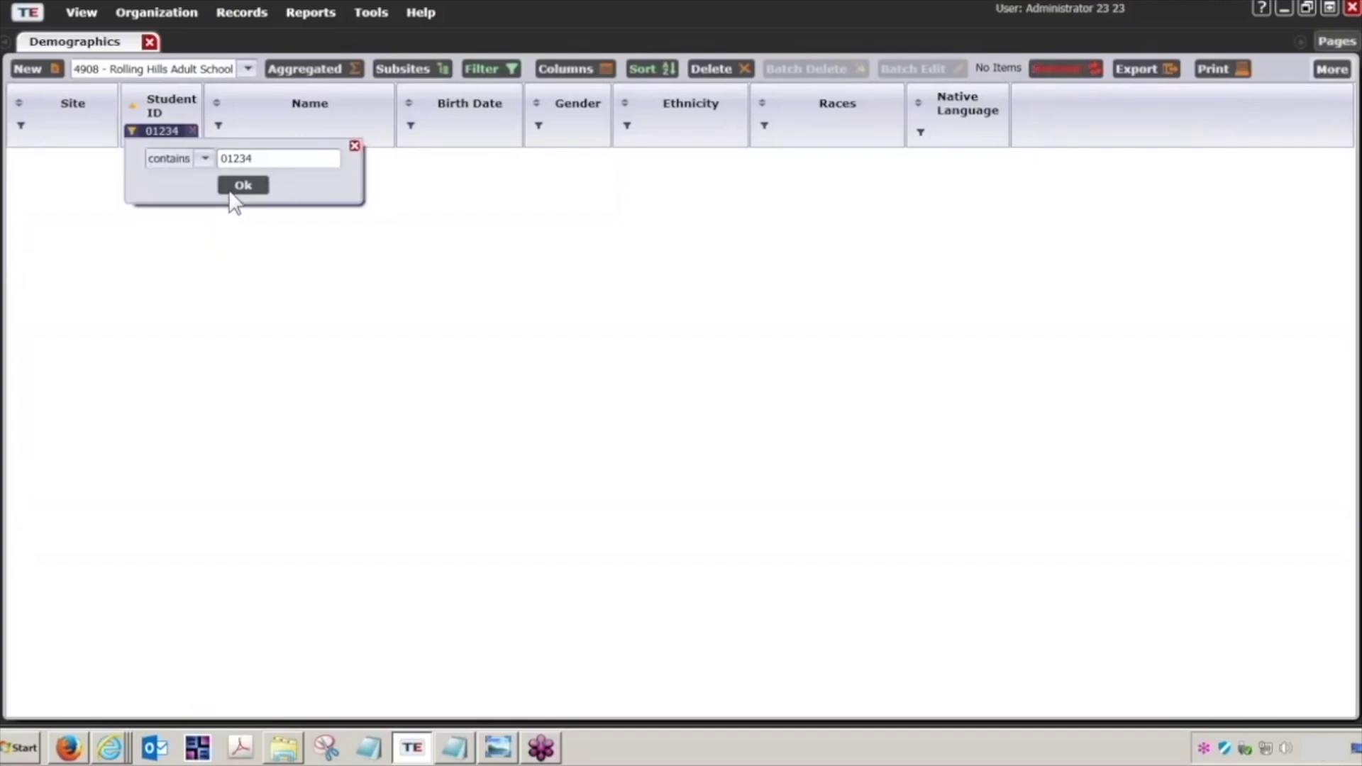
click(205, 158)
click(188, 205)
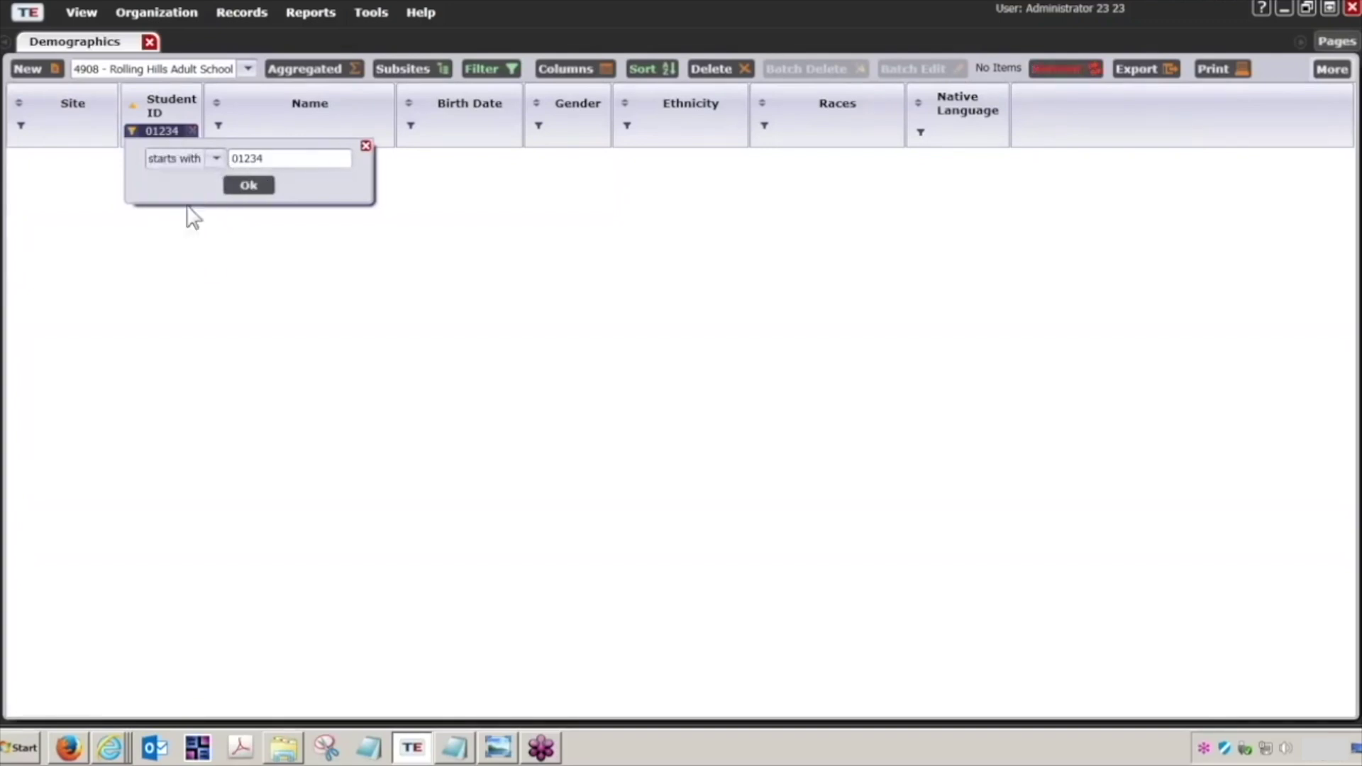
click(244, 187)
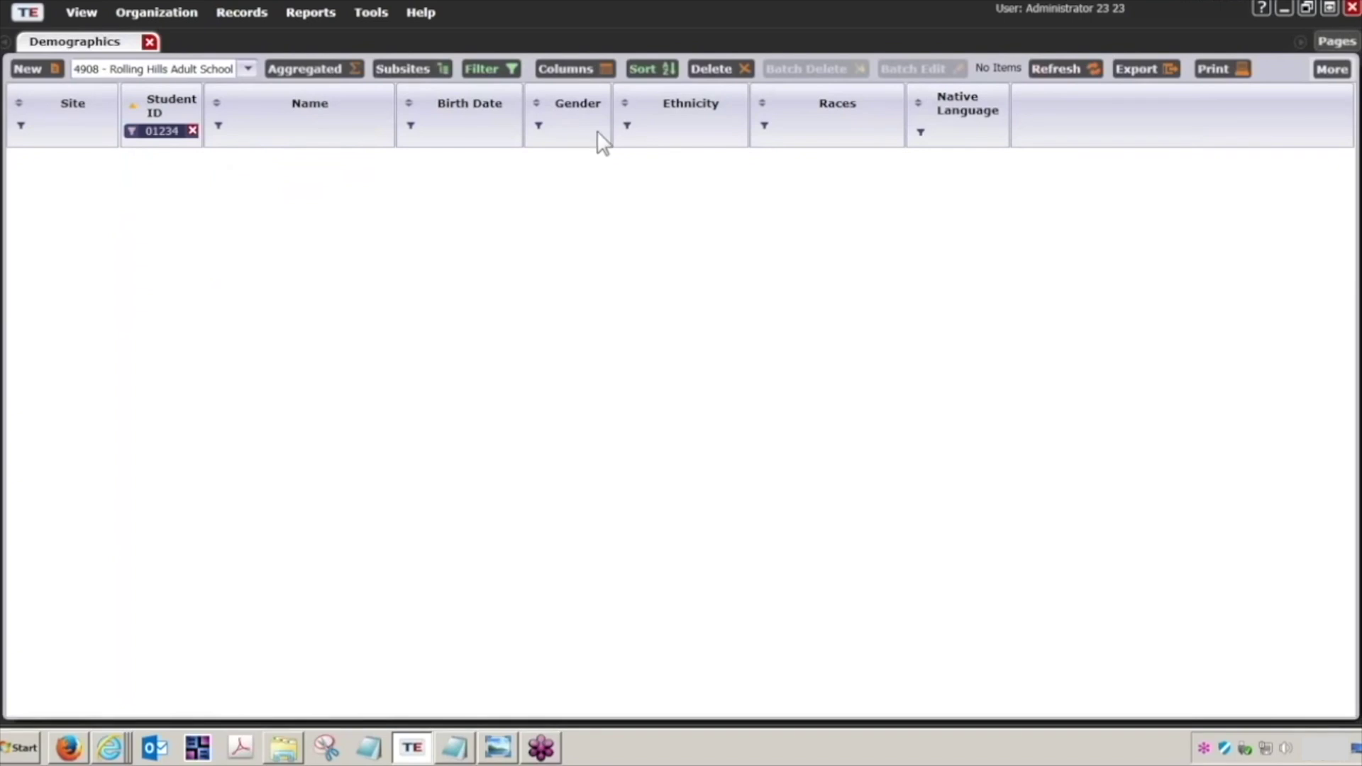
- Remove the current program year condition from the Demographics list's filter
click(484, 70)
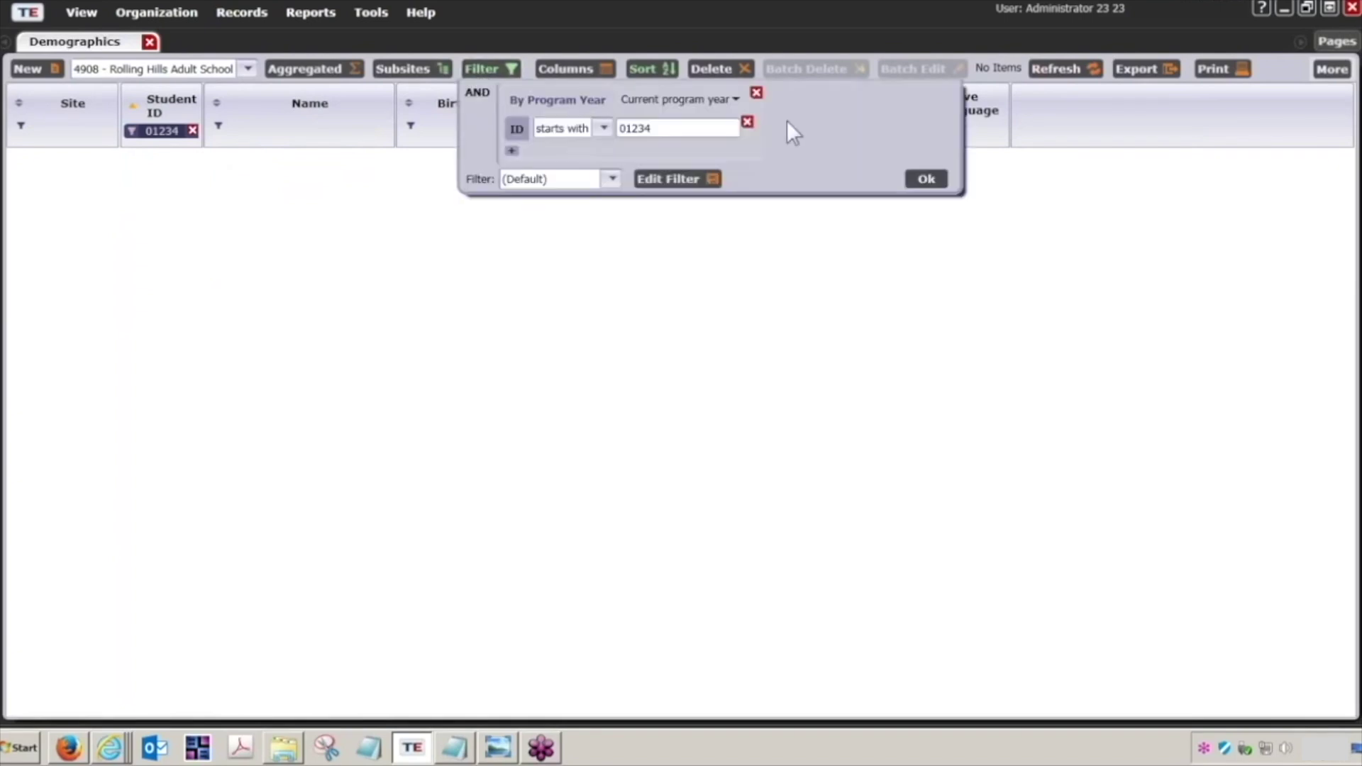
click(754, 90)
click(926, 149)
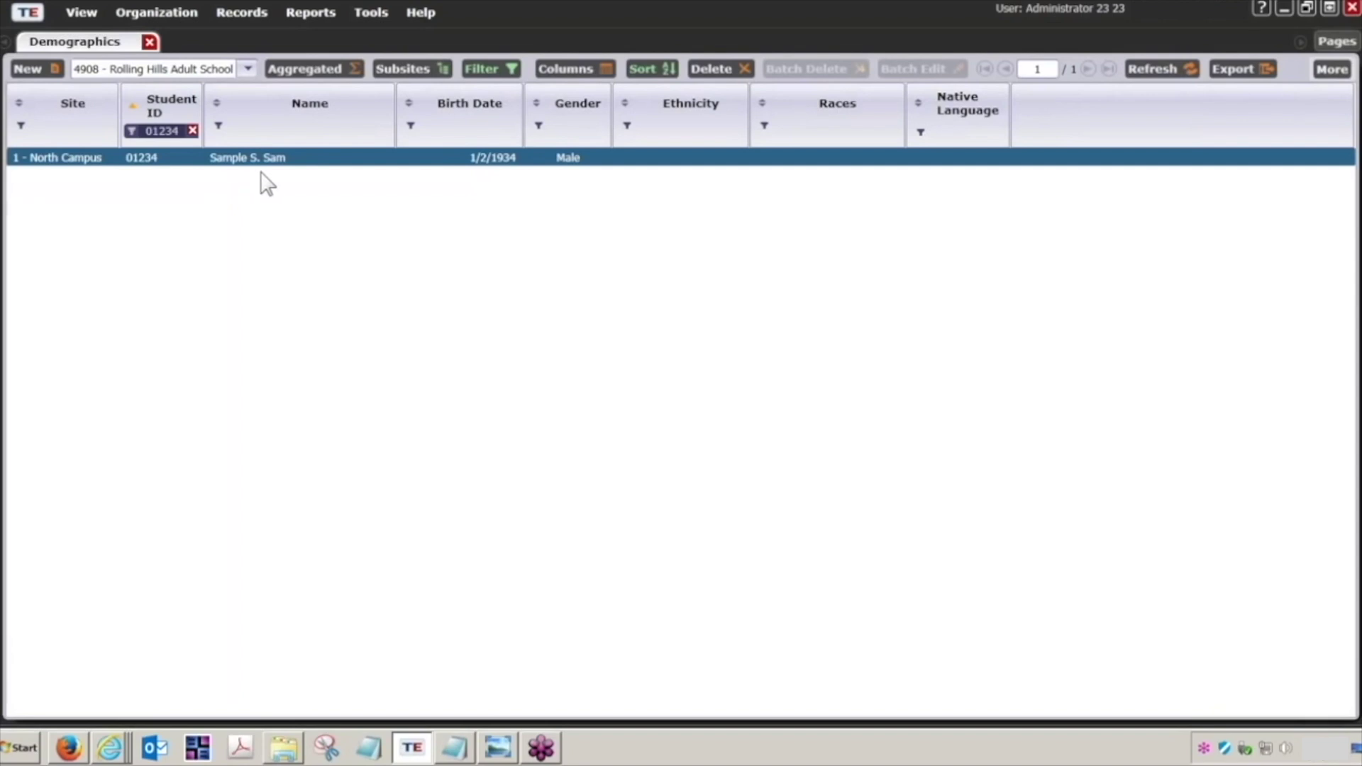
- Change the Student ID filter to IDs that start with the second imported student's ID
click(162, 132)
drag(275, 159, 219, 156)
text(56789)
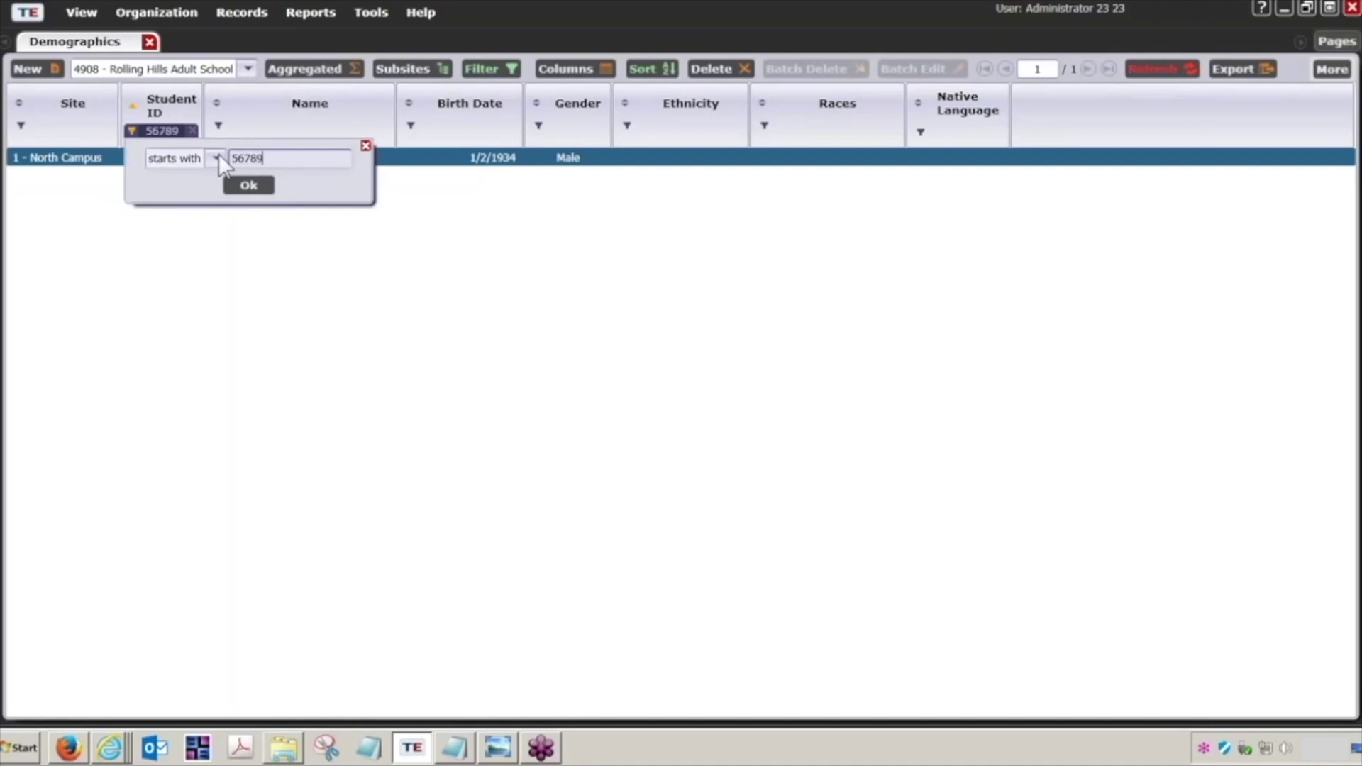
key(Return)
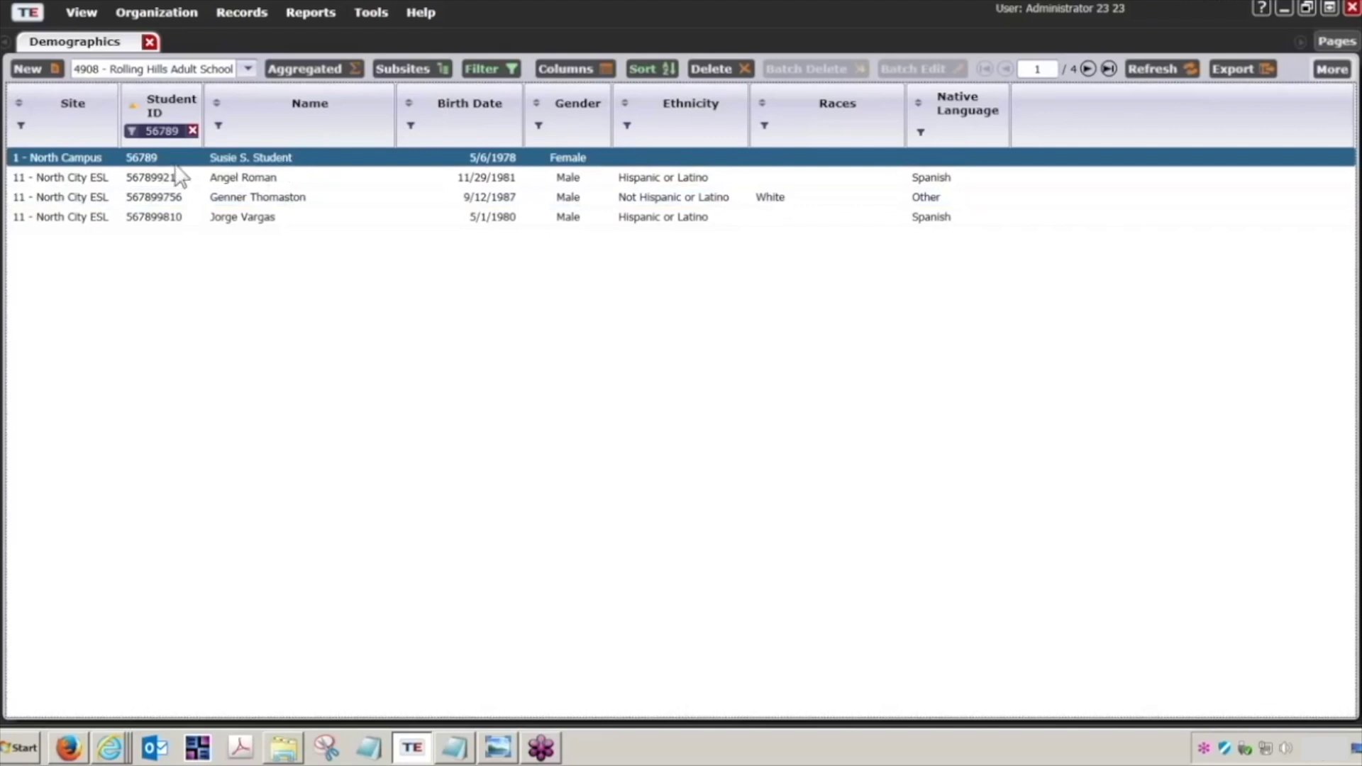
- Change the Demographics list's Student ID filter condition to "ends with" for the second imported student's ID
click(182, 132)
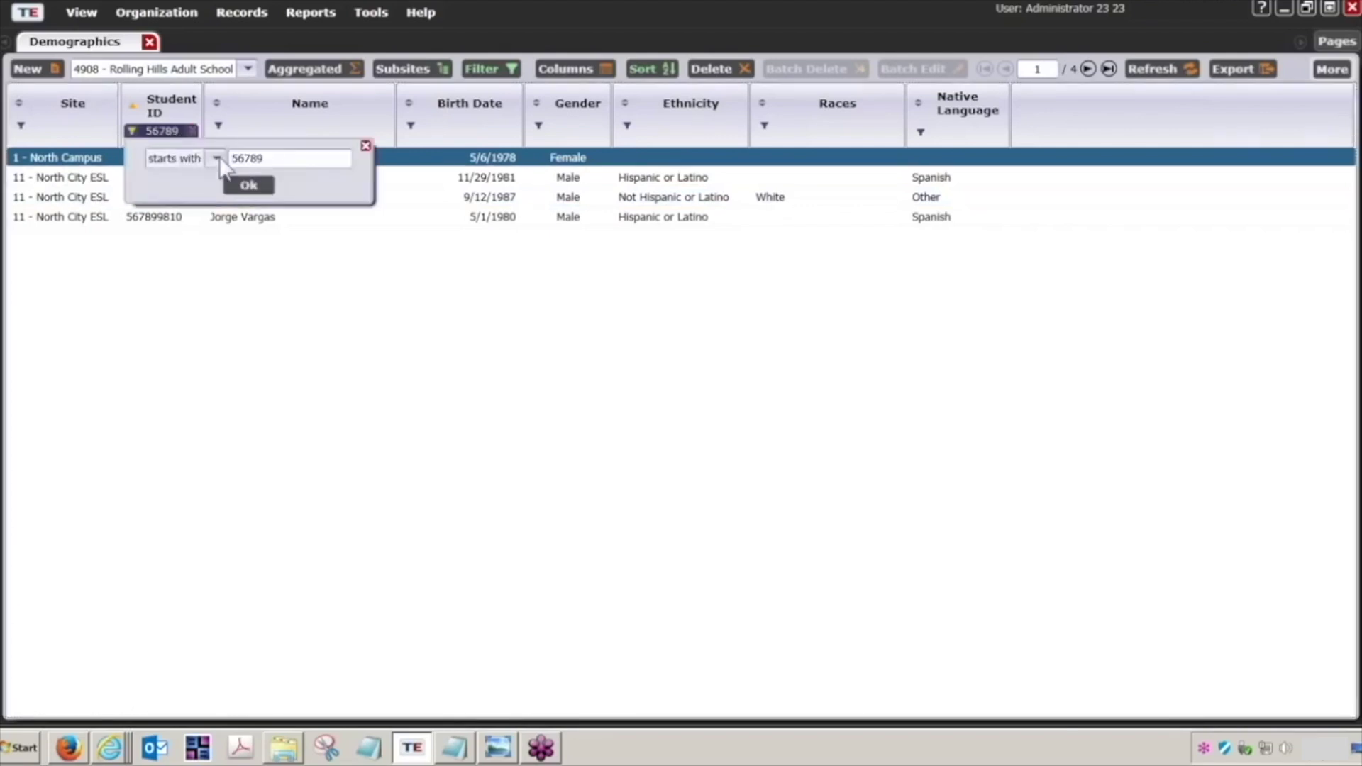
click(216, 159)
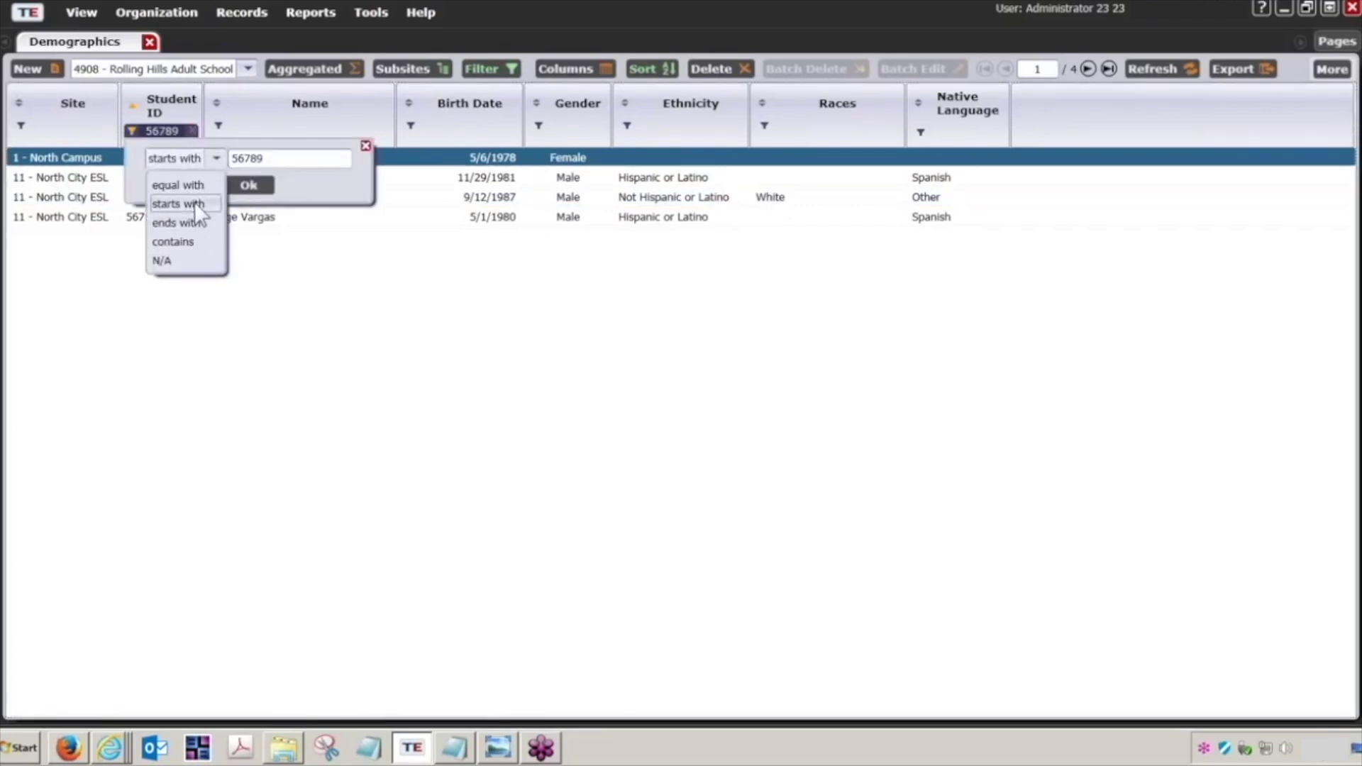
click(190, 220)
click(249, 185)
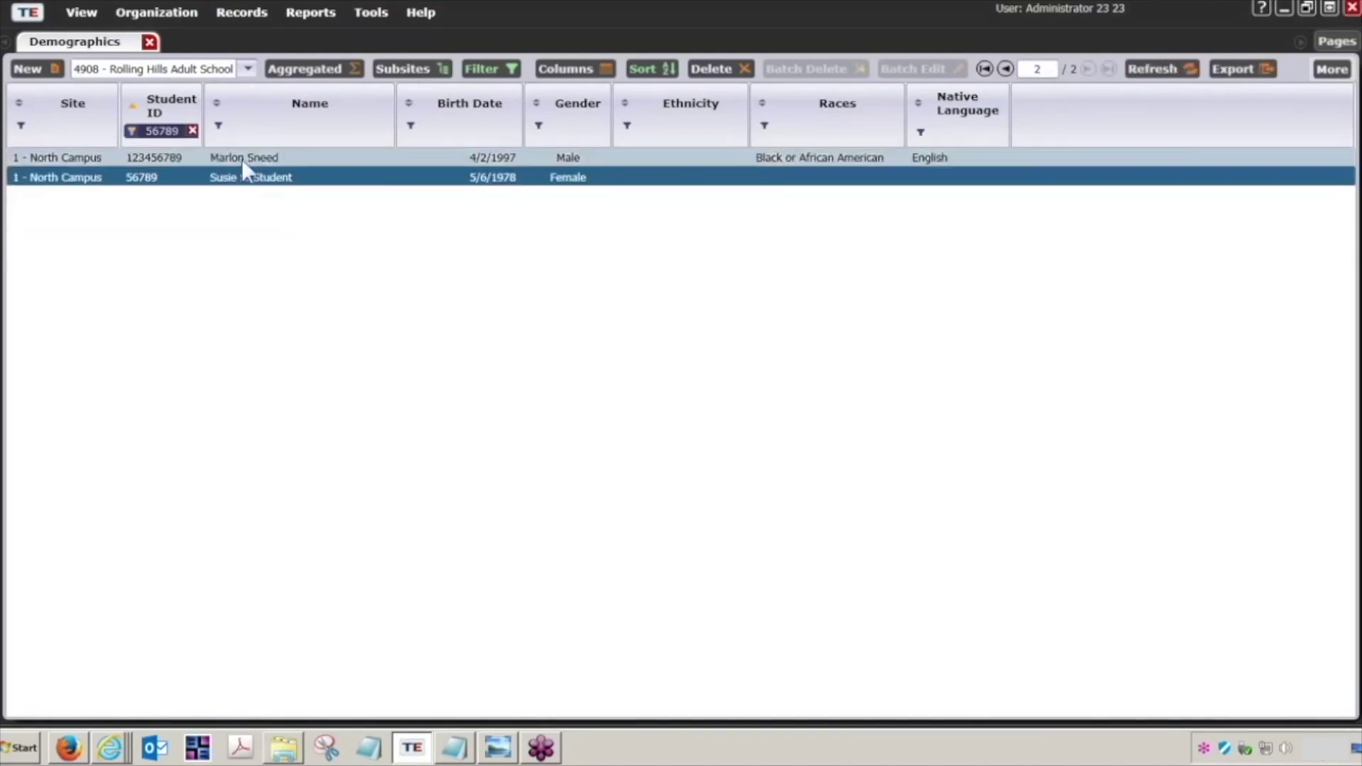
- Set the Demographics list's Student ID filter condition to "equal with" for the second imported student's ID
click(170, 133)
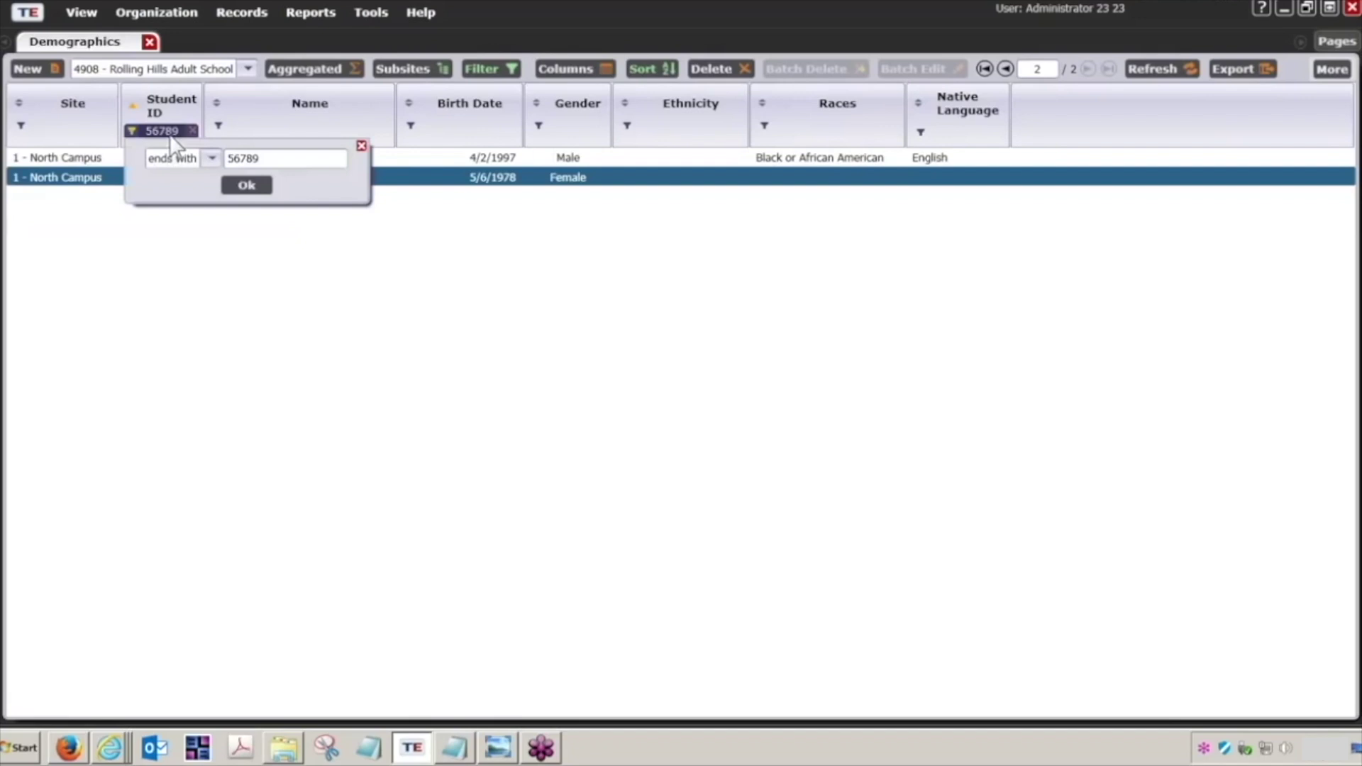
click(209, 158)
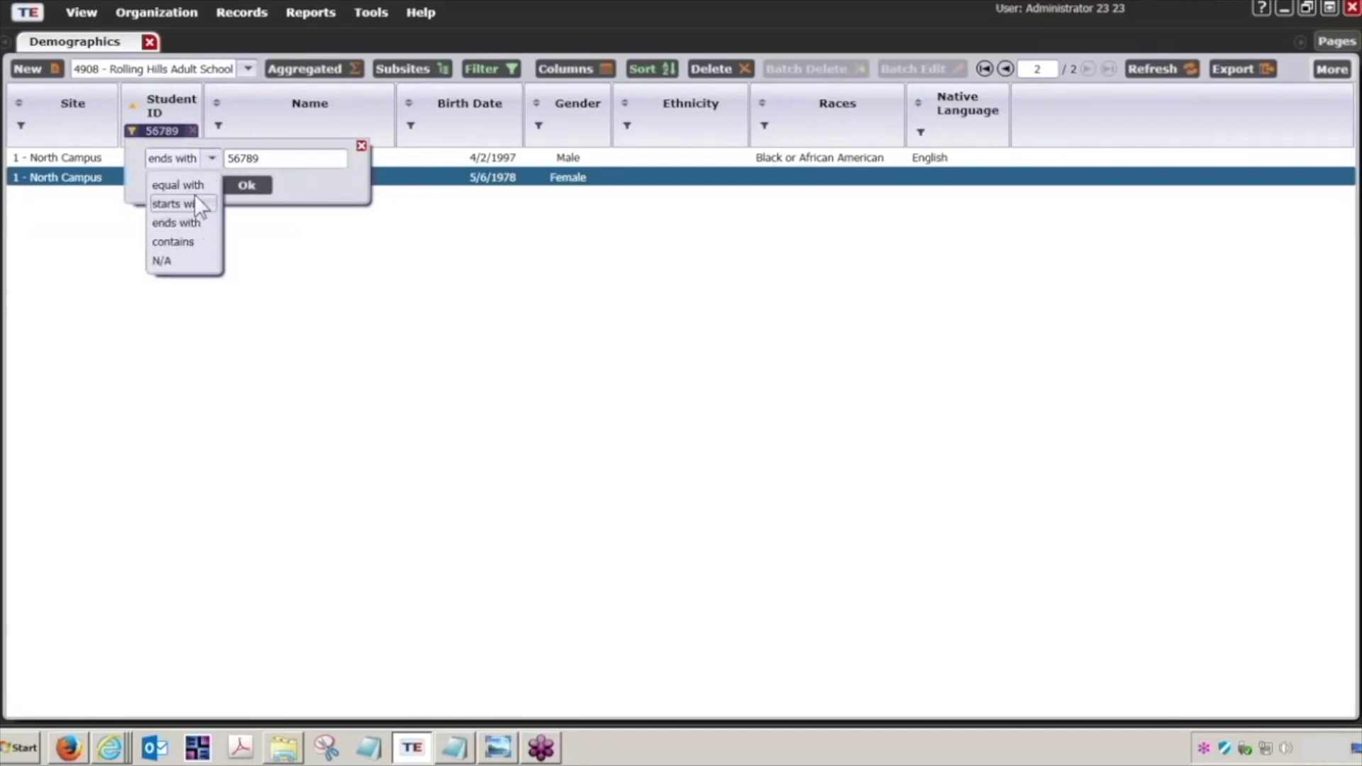
click(192, 186)
click(247, 185)
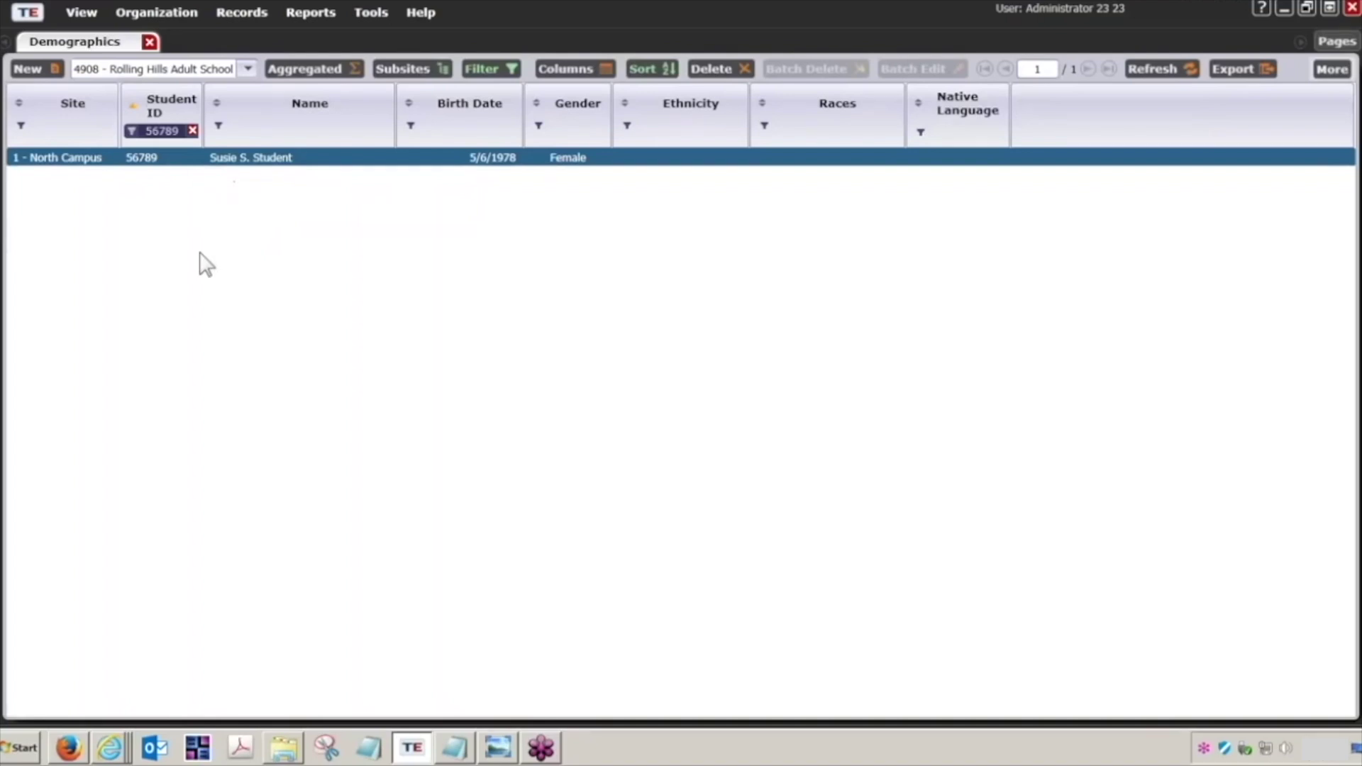
click(233, 14)
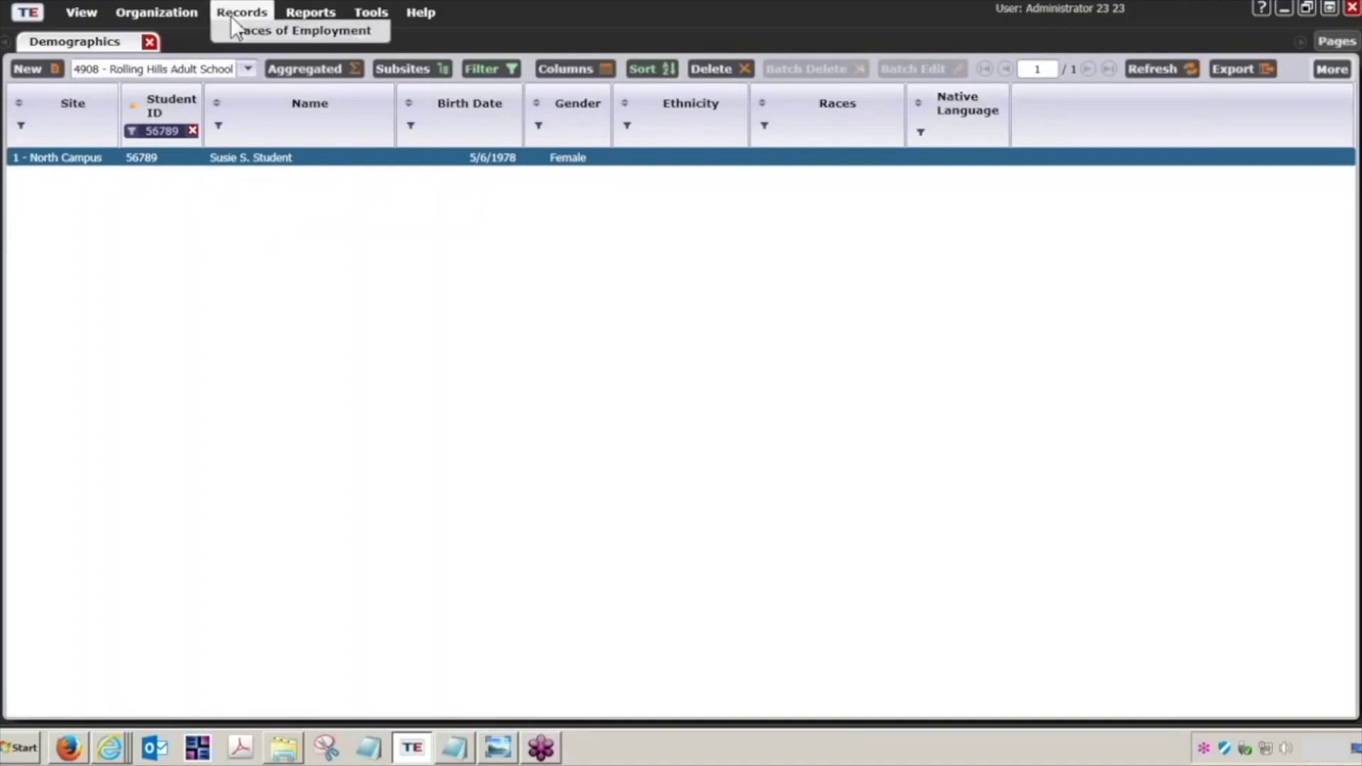
mouse_move(249, 39)
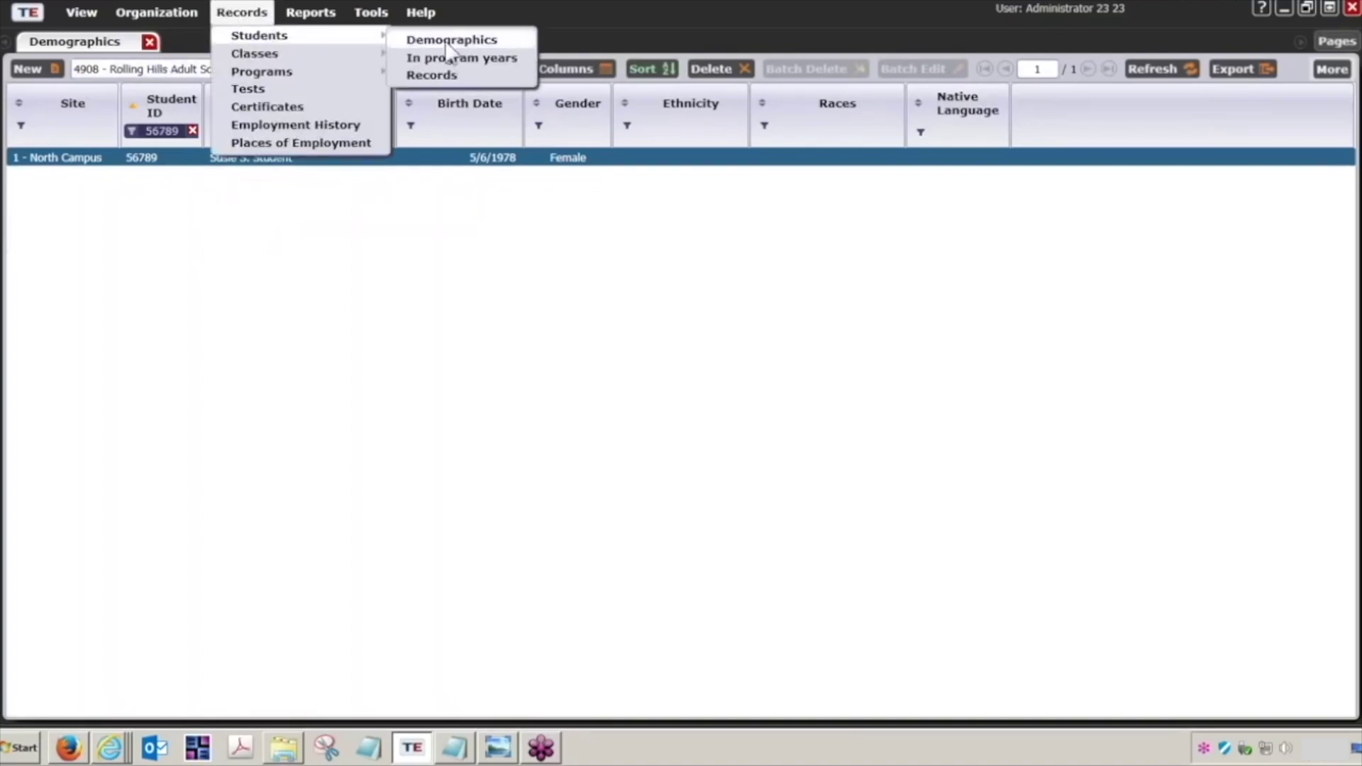
click(468, 259)
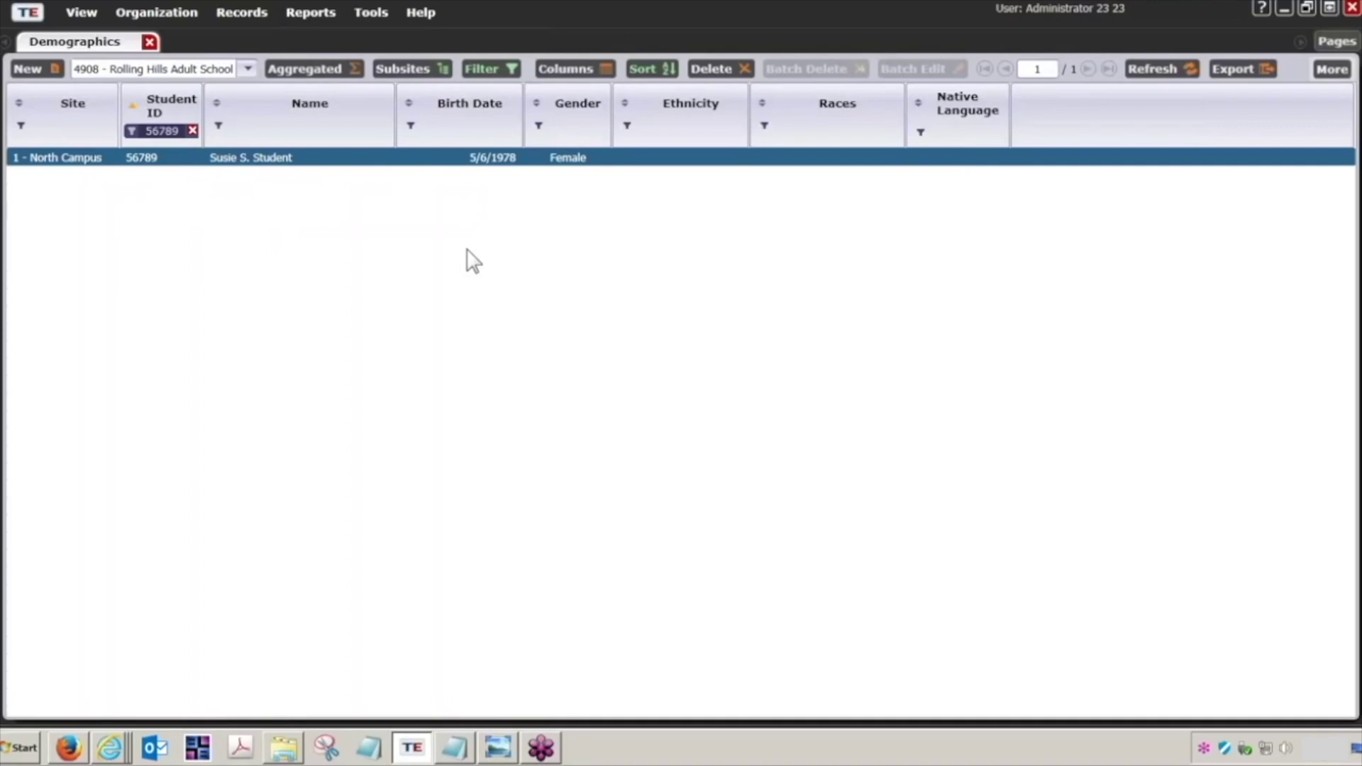
click(492, 68)
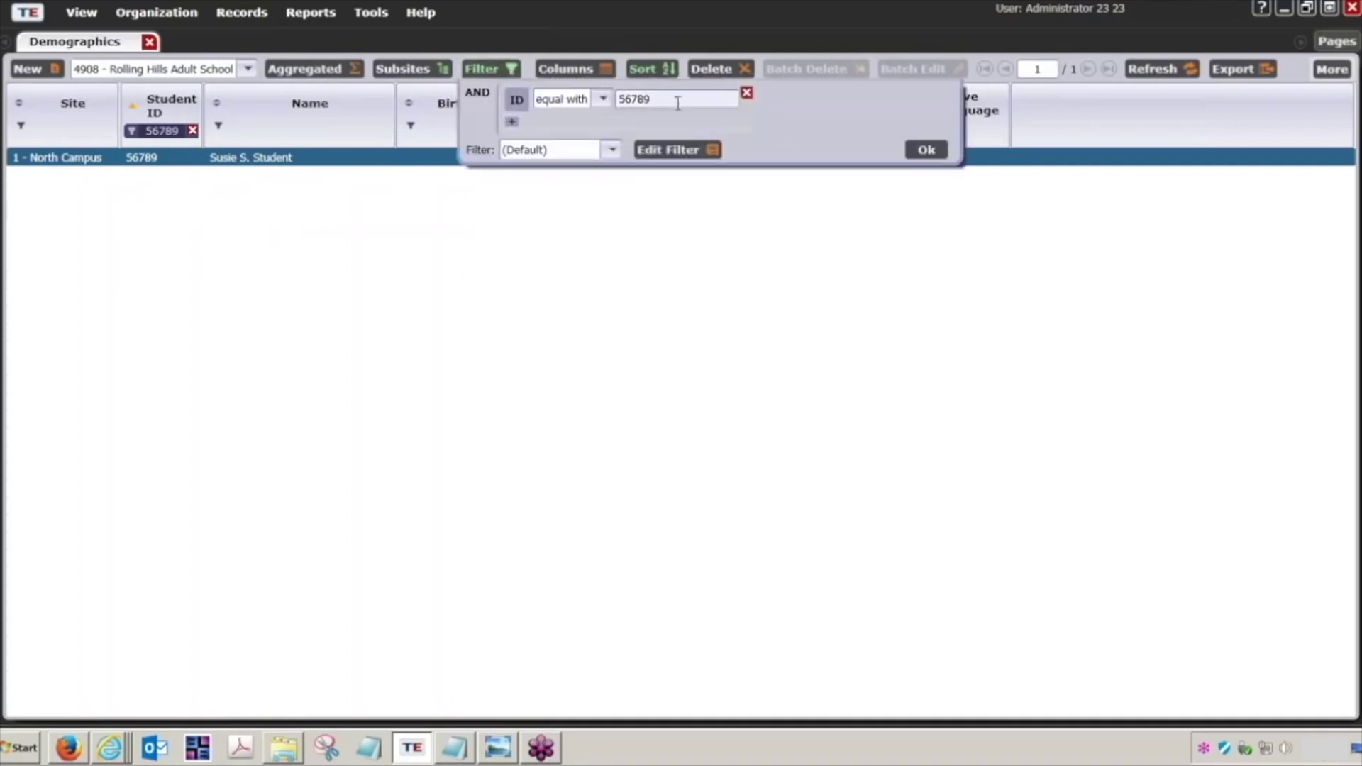
click(670, 300)
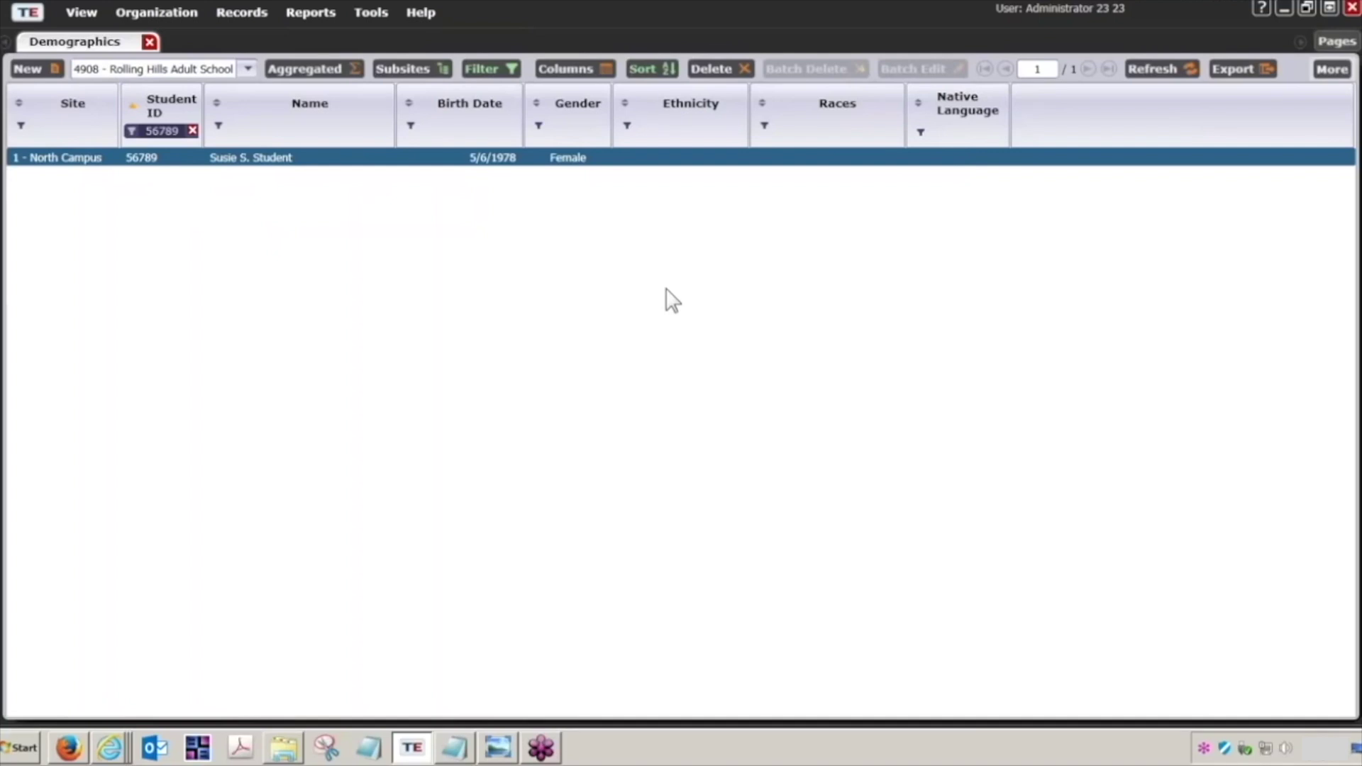
- Switch to the eTests Online Student Demographics page and filter for Student ID equal to the second imported student's ID, without the current program year condition
right_click(102, 750)
click(160, 671)
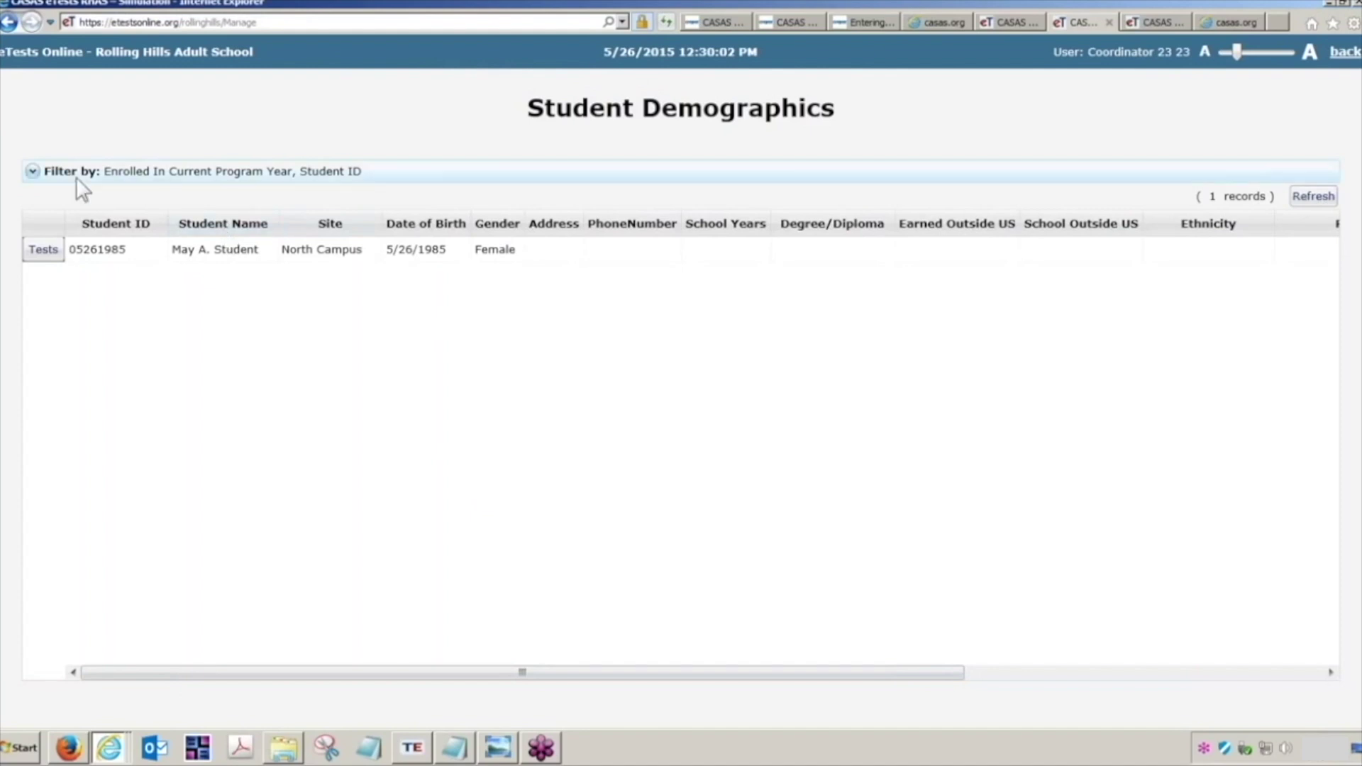
click(32, 172)
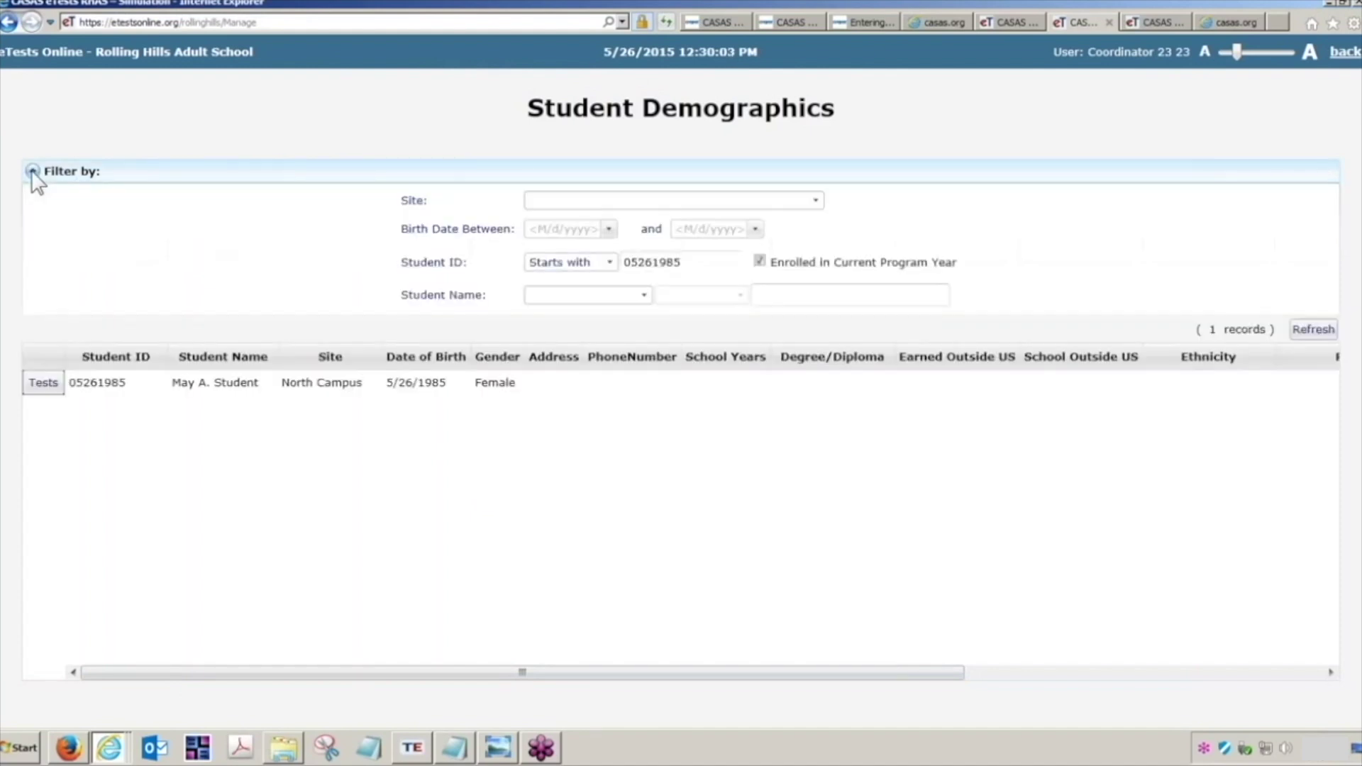
click(609, 263)
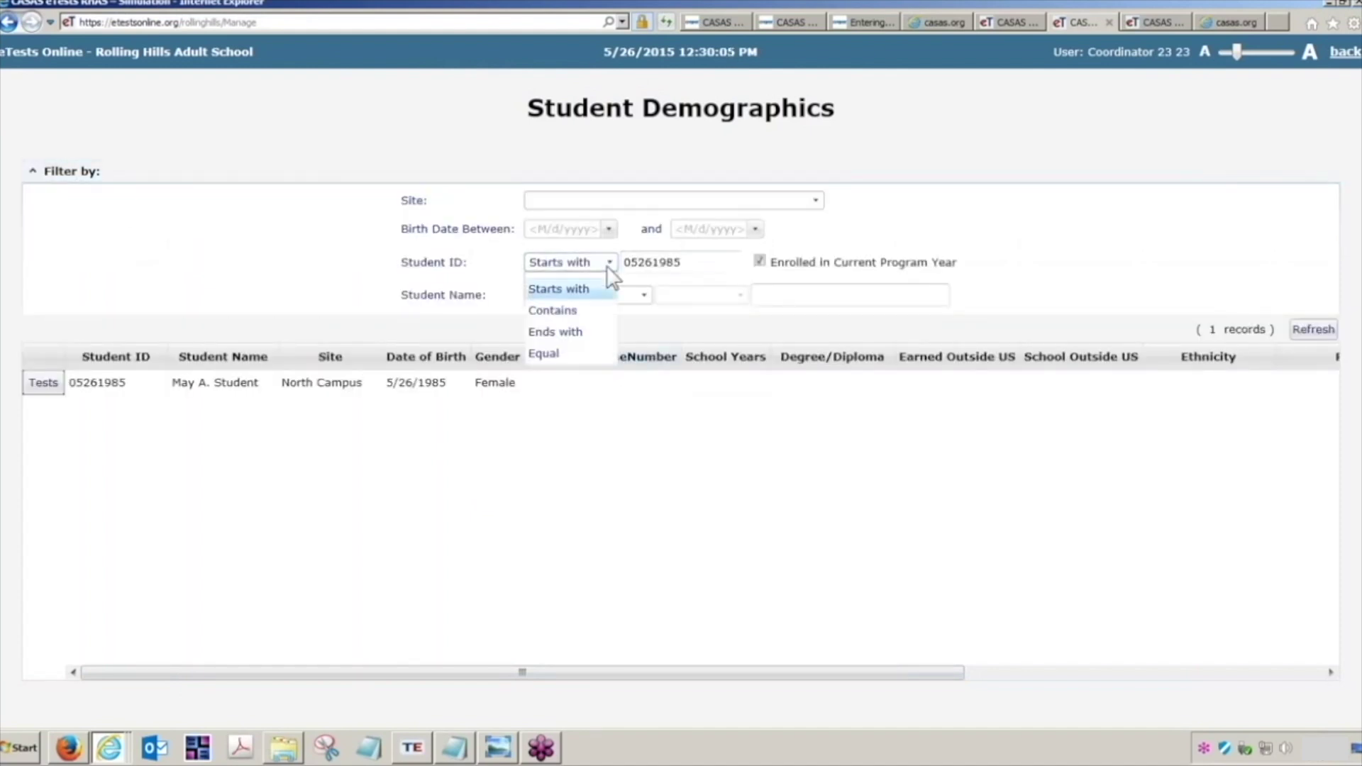
click(559, 354)
key(Tab)
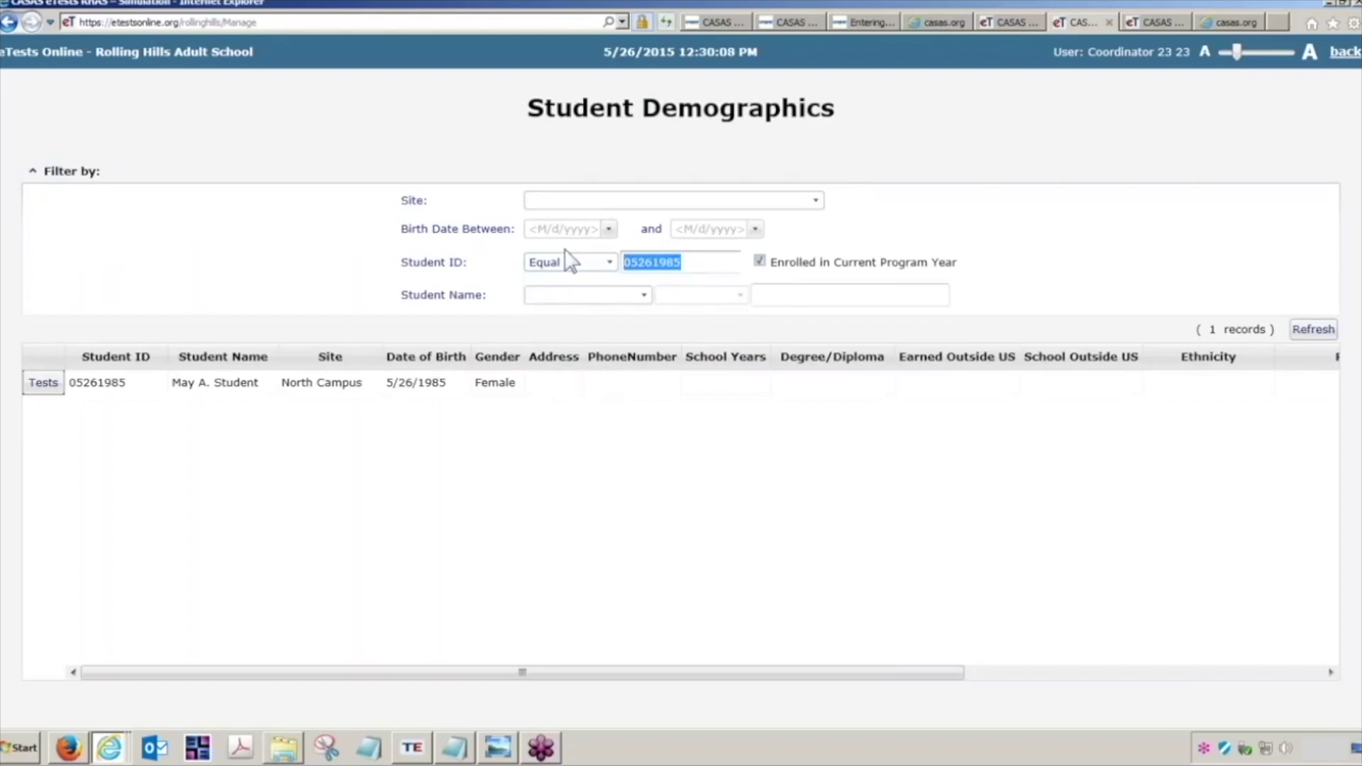
text(56789)
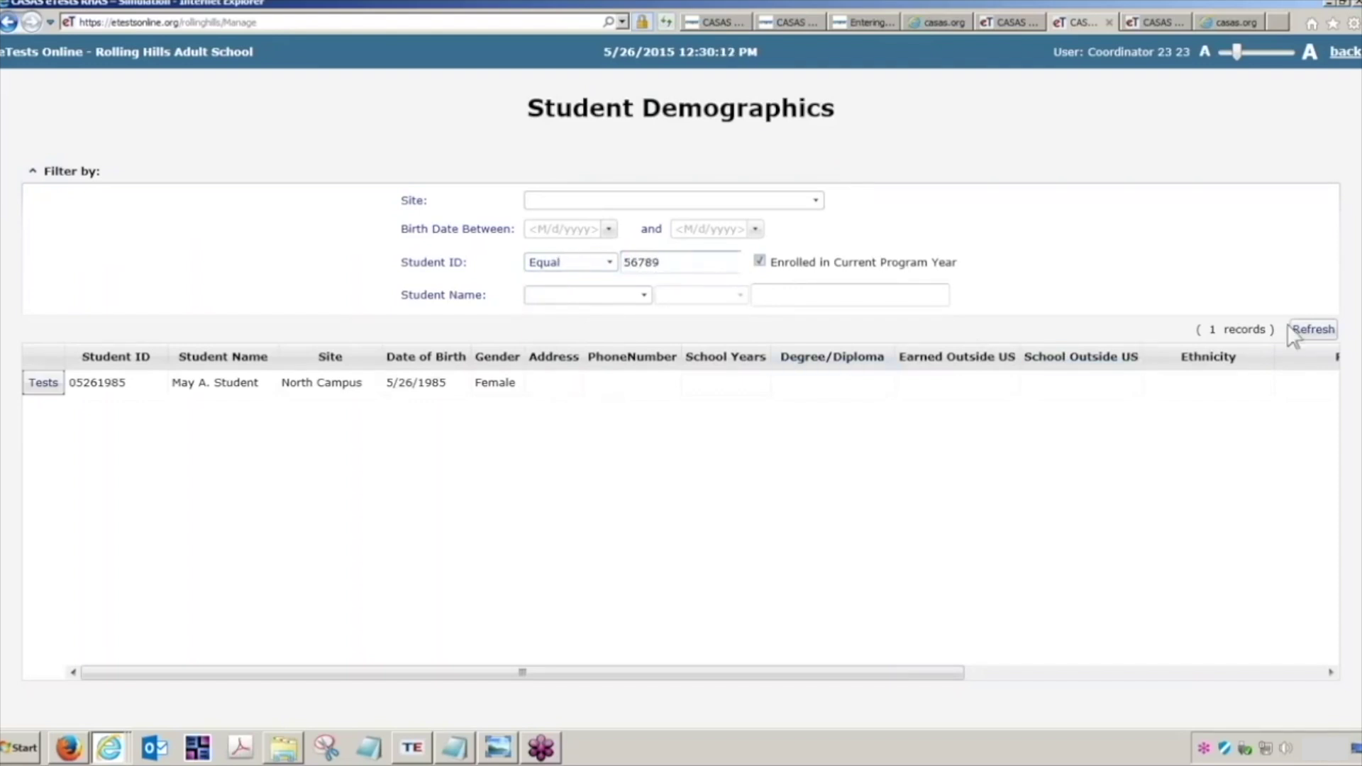
click(1313, 329)
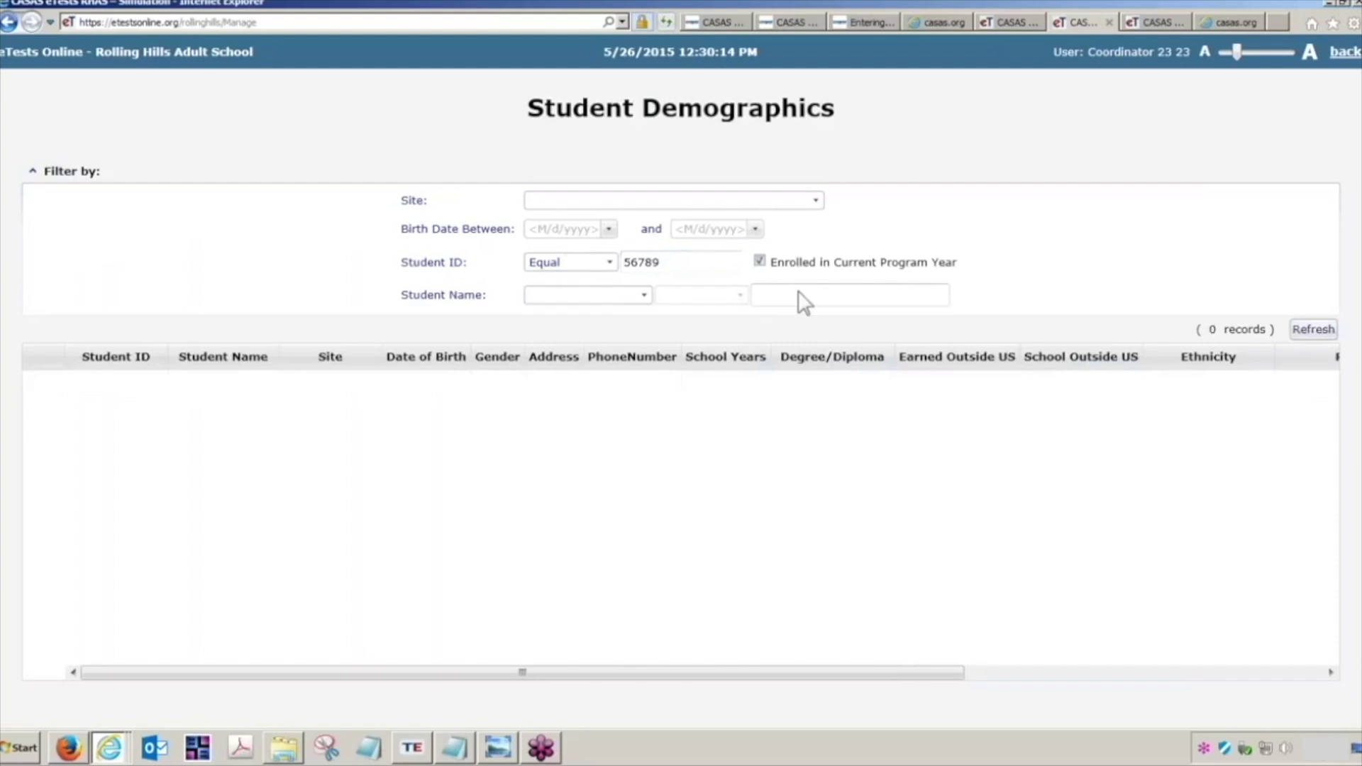
click(759, 261)
click(1313, 329)
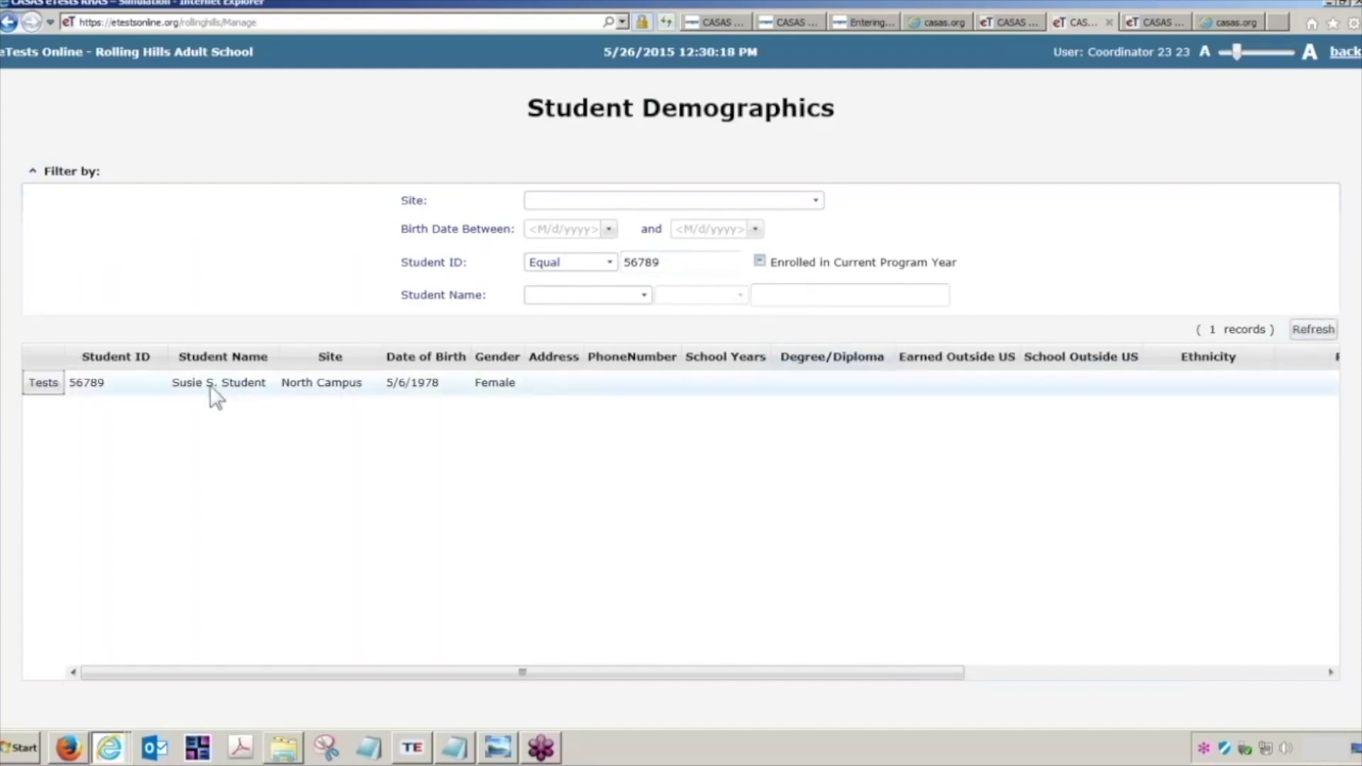
- Change the Student ID filter to the first imported student's ID and refresh the Student Demographics list
drag(667, 264, 624, 266)
text(01234)
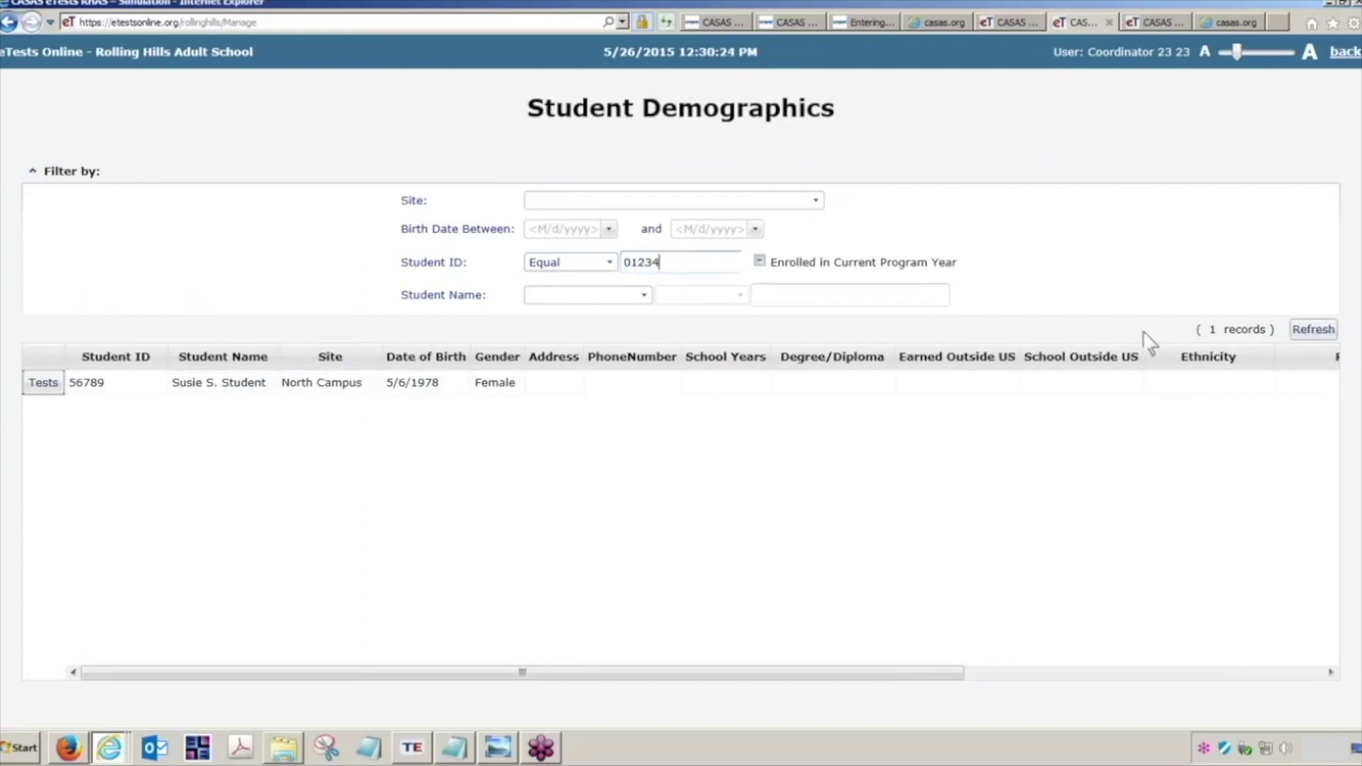
click(1299, 326)
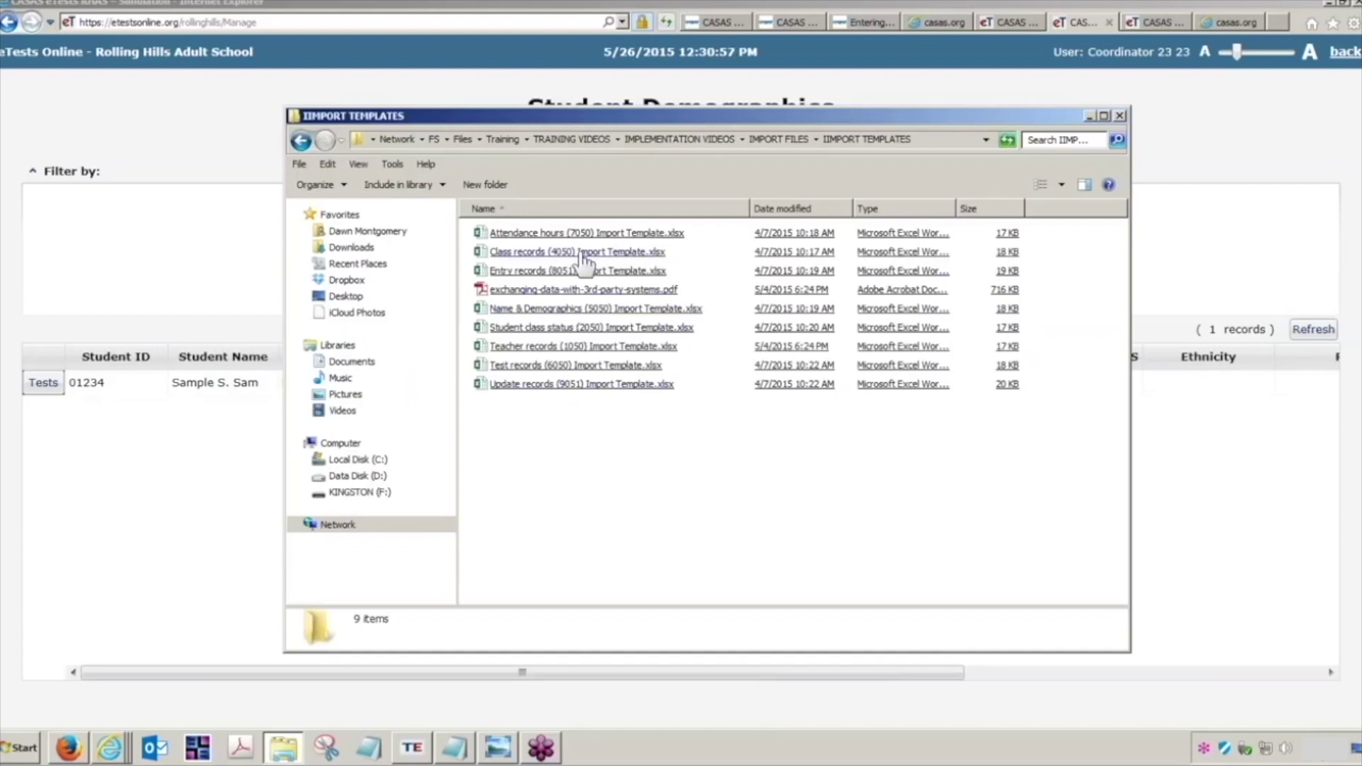
- Open the Name & Demographics (5050) Import Template.xlsx workbook from the import templates folder in Excel and maximize its window
mouse_move(579, 313)
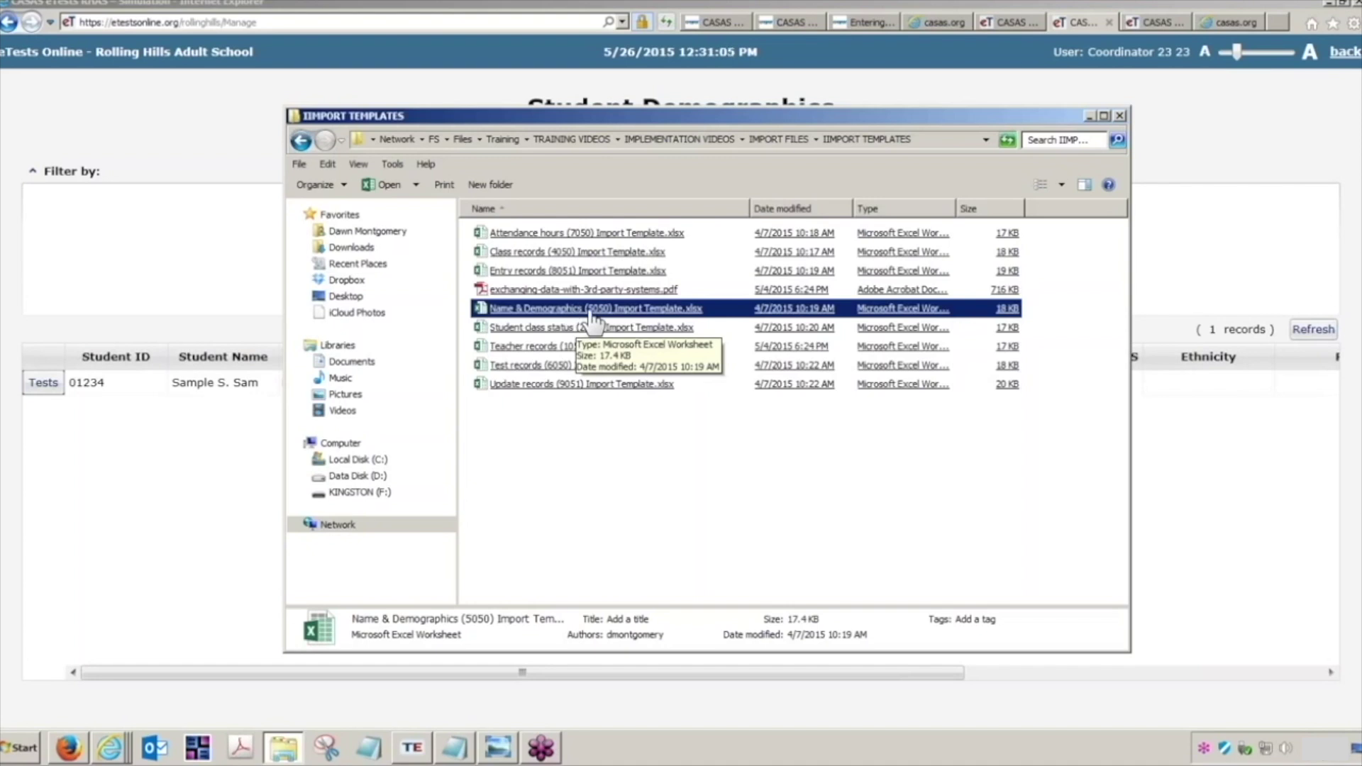
click(591, 313)
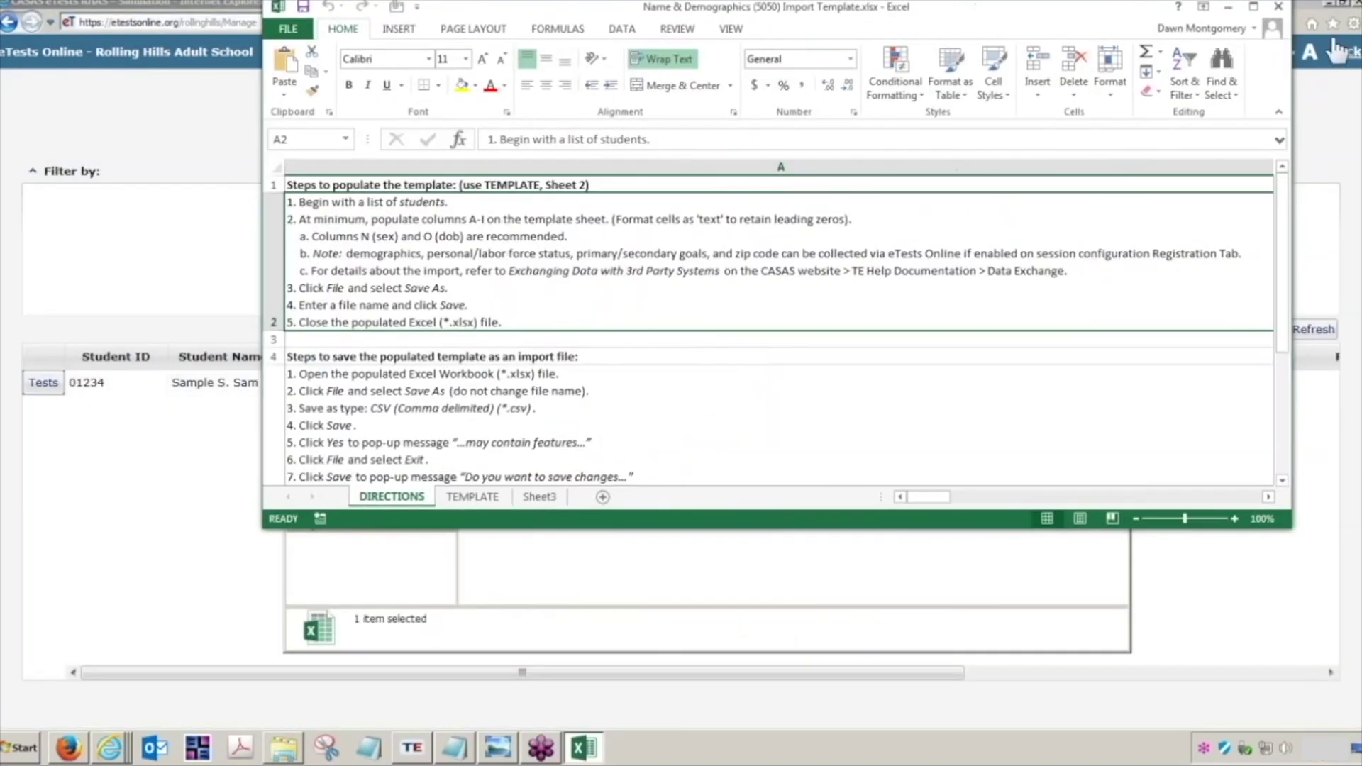
click(1253, 7)
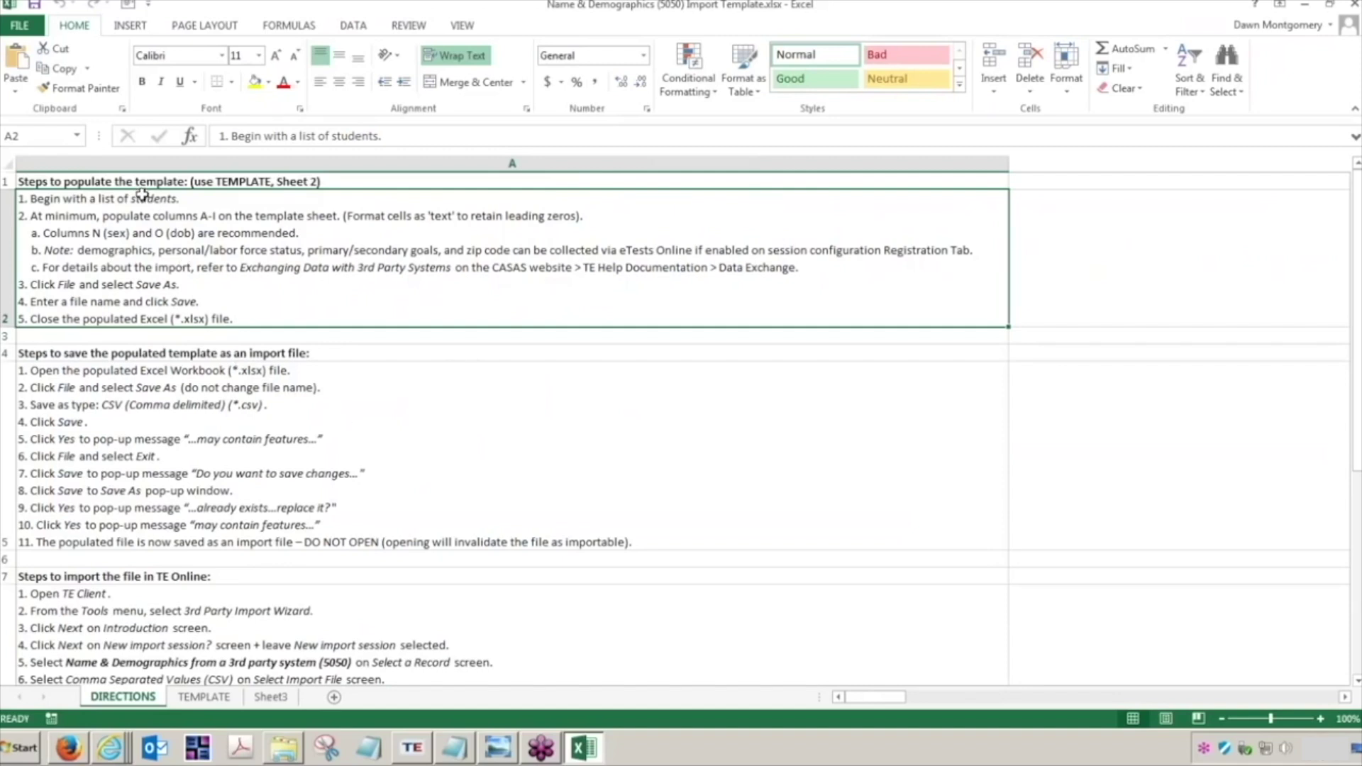
- Review the DIRECTIONS sheet's sections on saving, importing and confirming the data, and bring up the TEMPLATE sheet
click(132, 363)
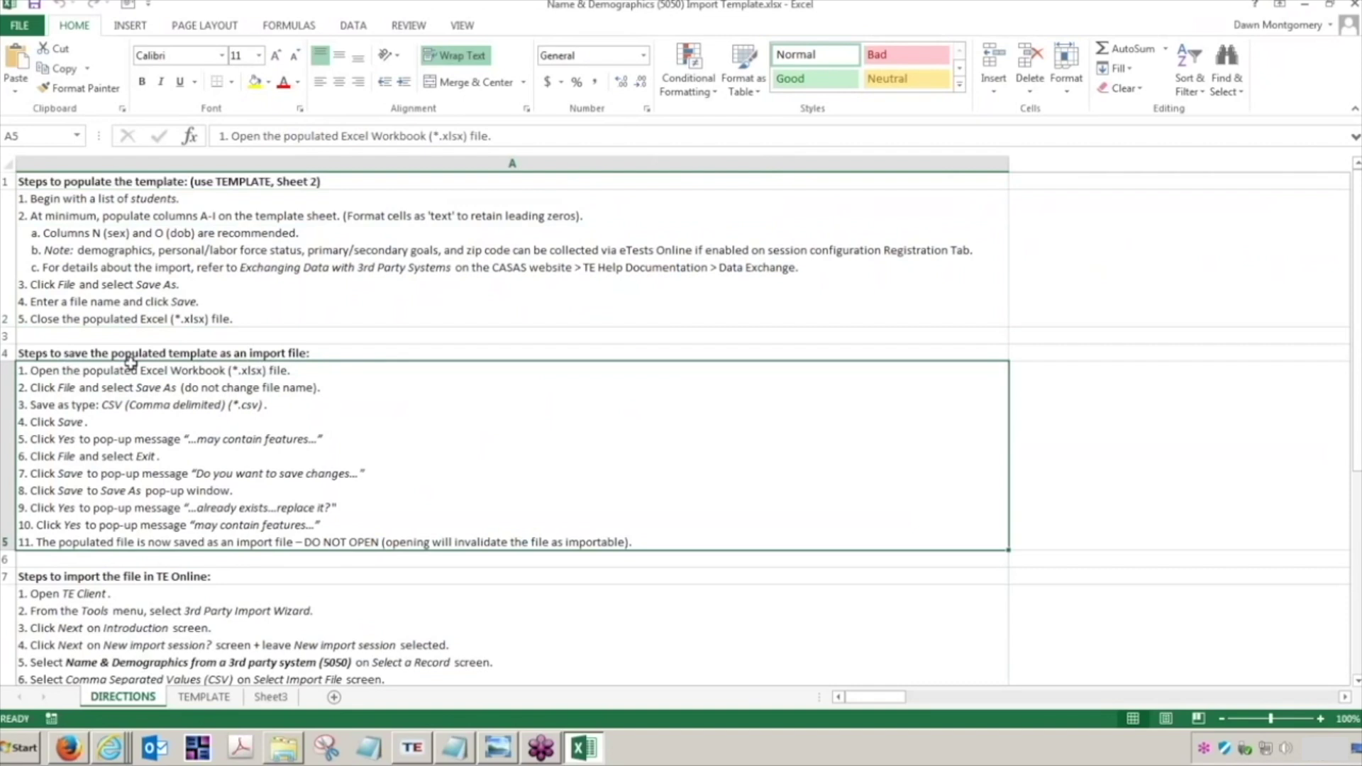
click(142, 576)
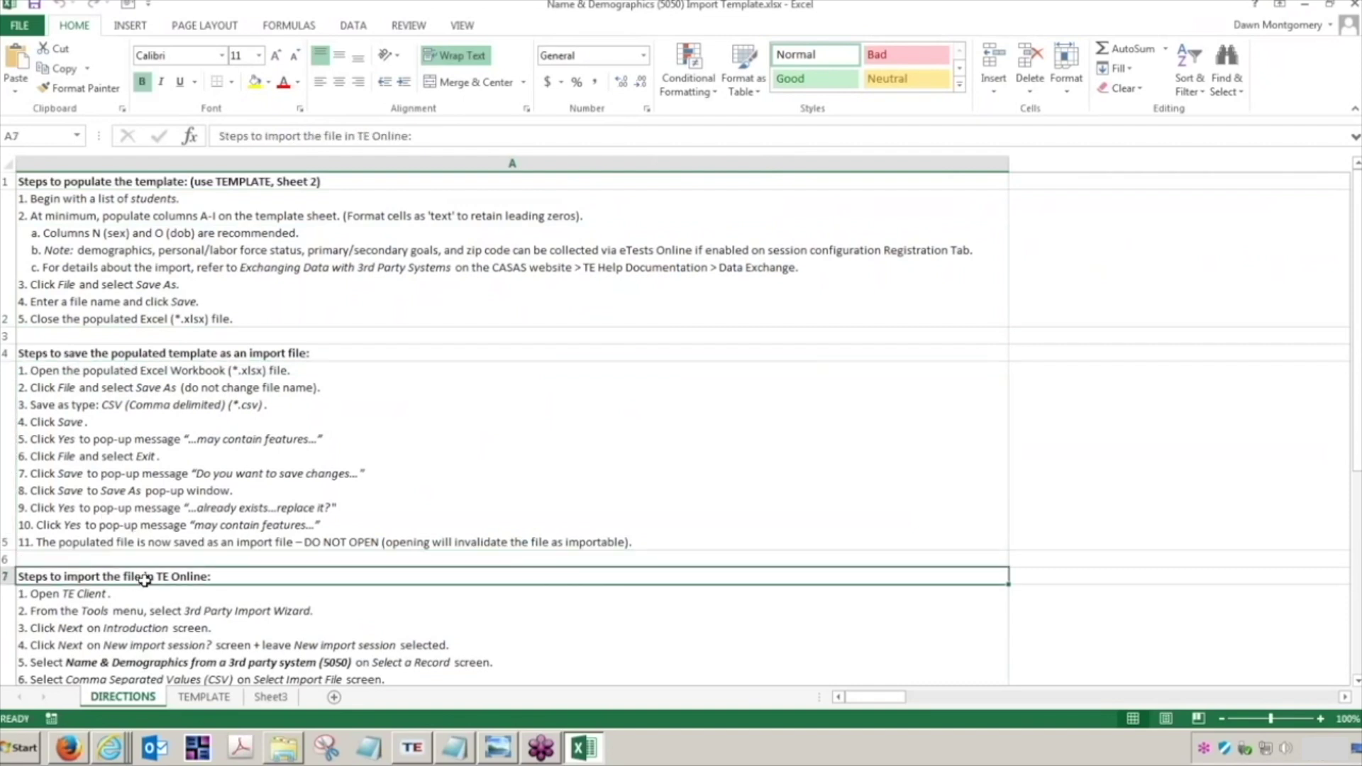
scroll(144, 580, down, 1)
scroll(144, 580, down, 2)
click(100, 479)
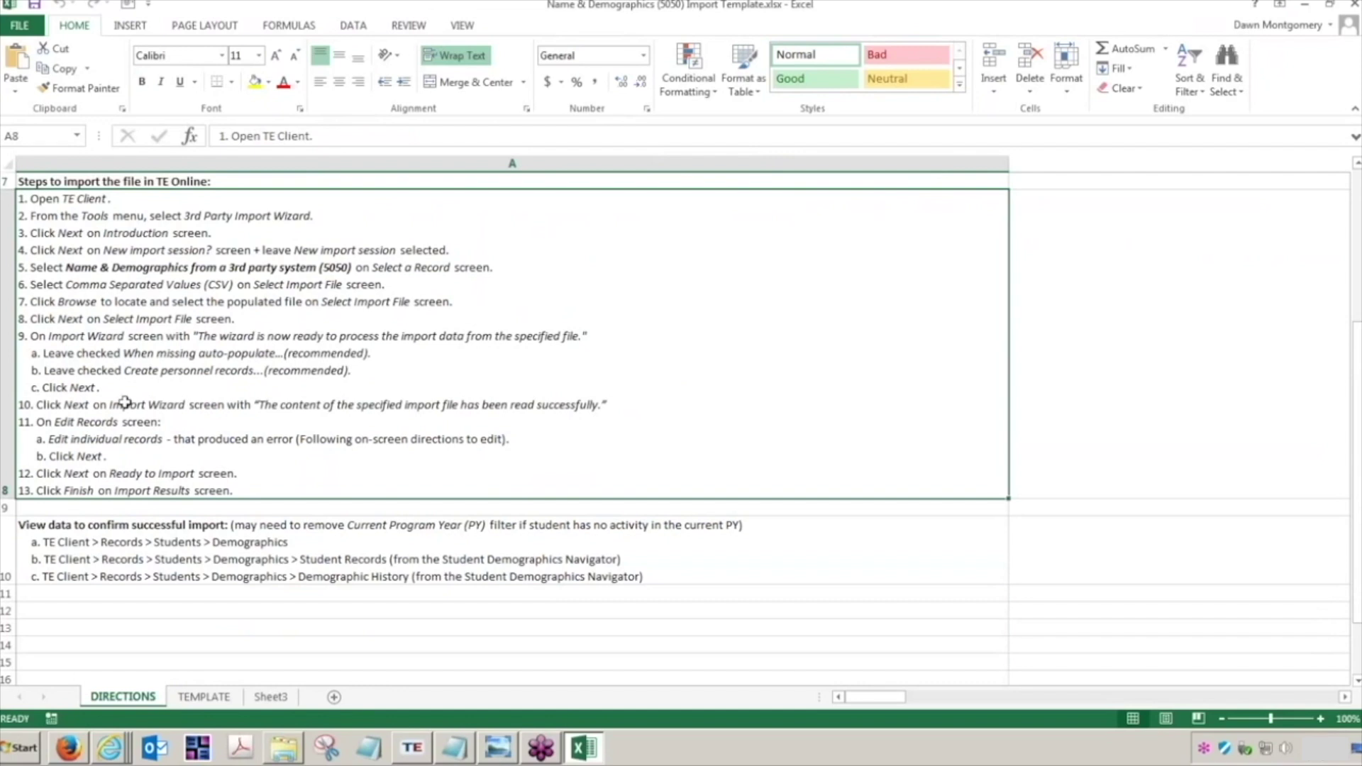
click(128, 552)
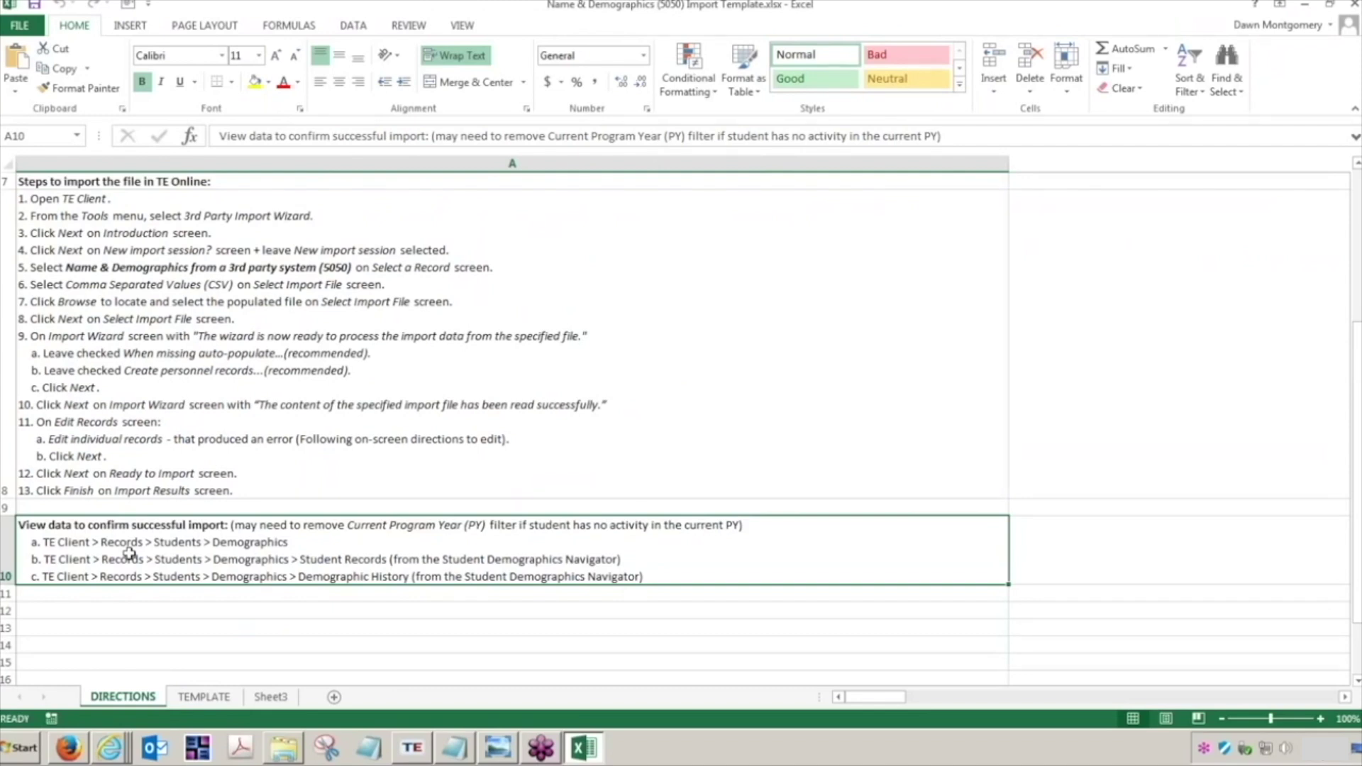
click(201, 698)
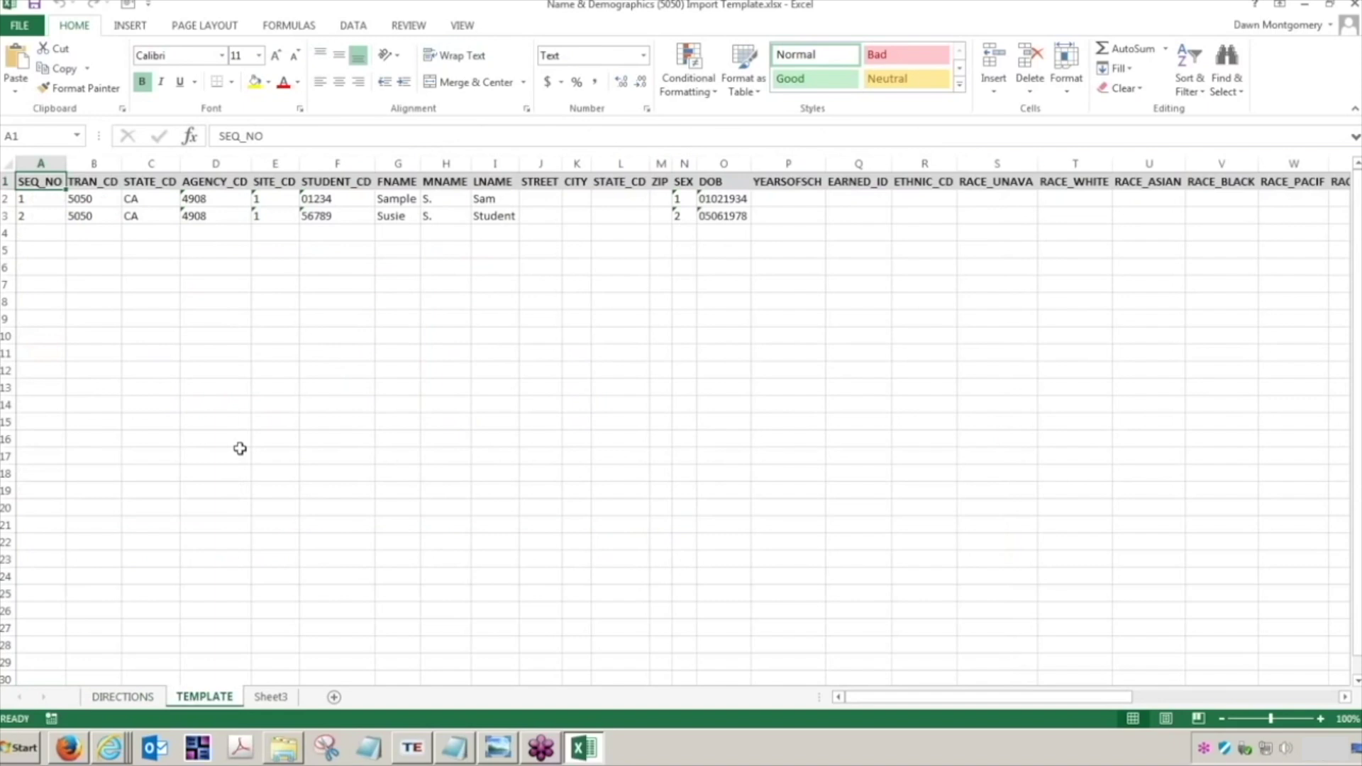